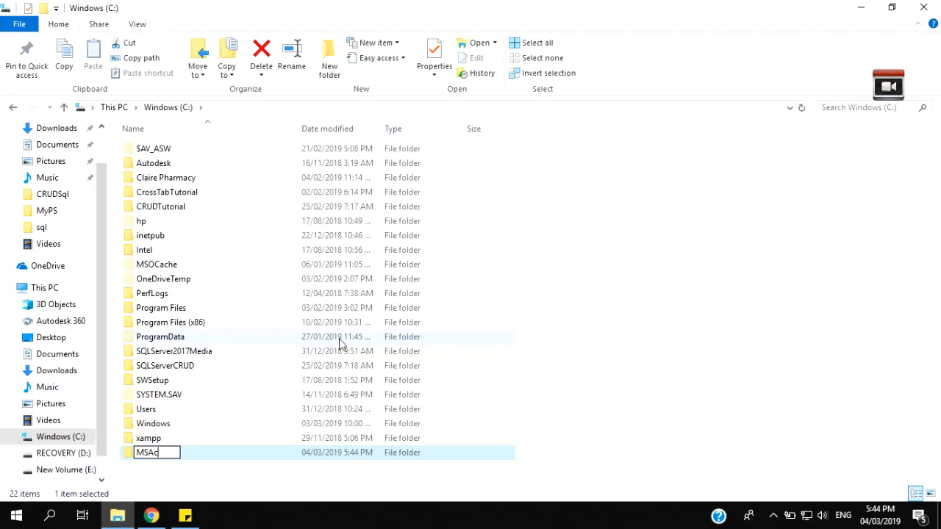
# Step: Name the new folder on the C: drive MSAccessLinkTutorial
pyautogui.write('Lin')
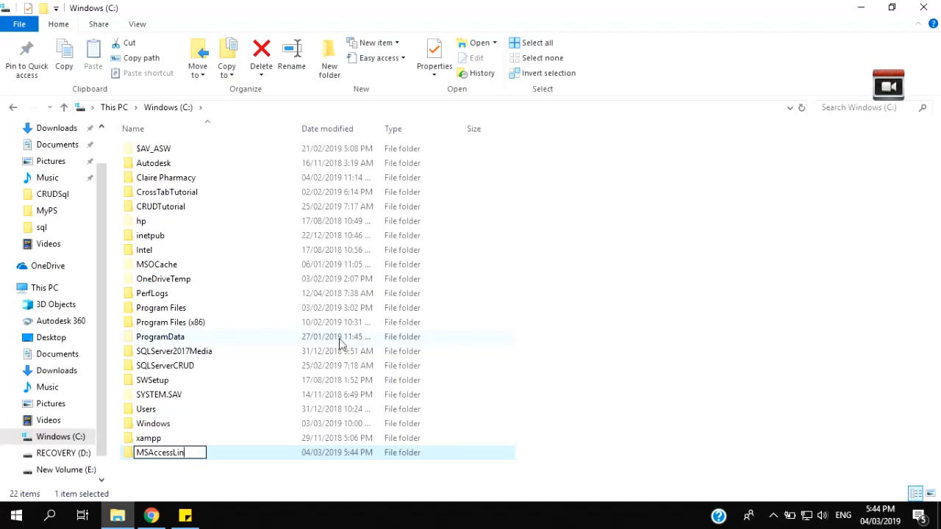
pyautogui.write('kTutorial')
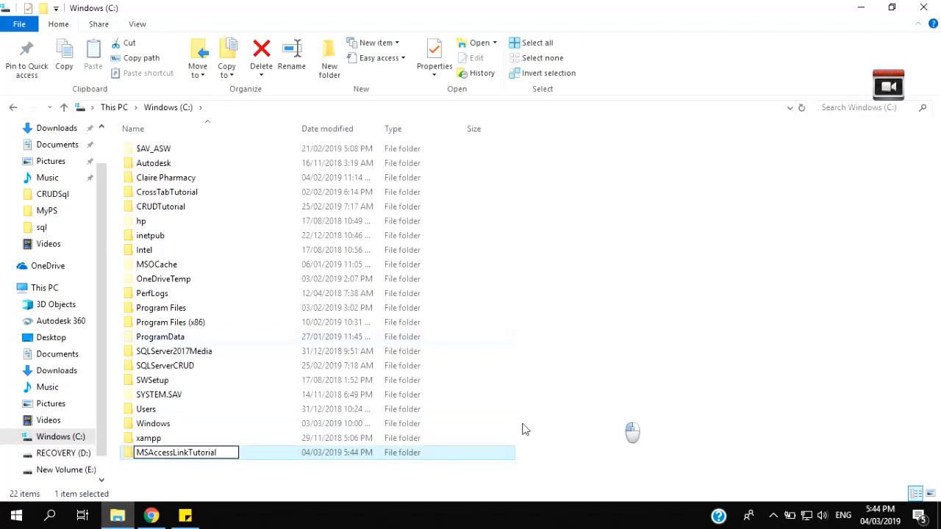
pyautogui.click(631, 434)
pyautogui.click(302, 452)
# Step: In Sticky Notes, add the line "First, you need to create your own database and put it in your desired directory." below the bullets
pyautogui.click(185, 515)
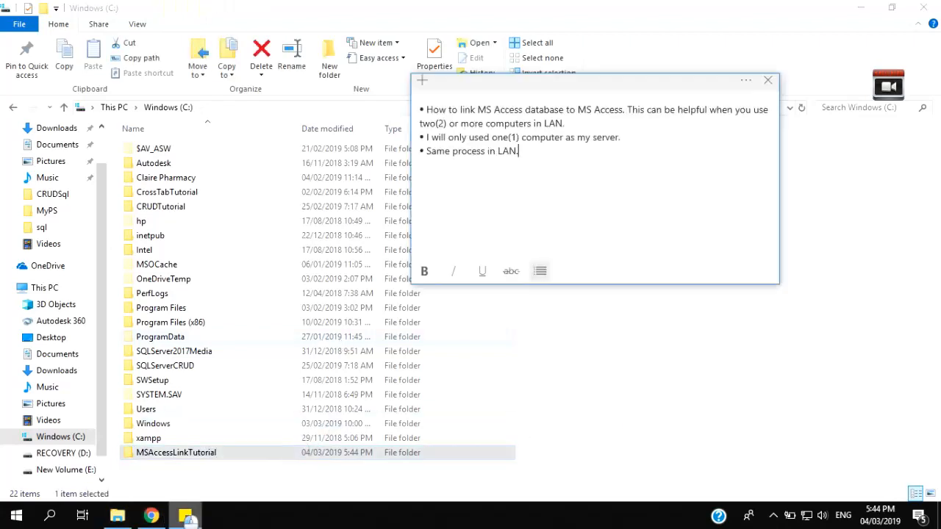
pyautogui.press('BackSpace')
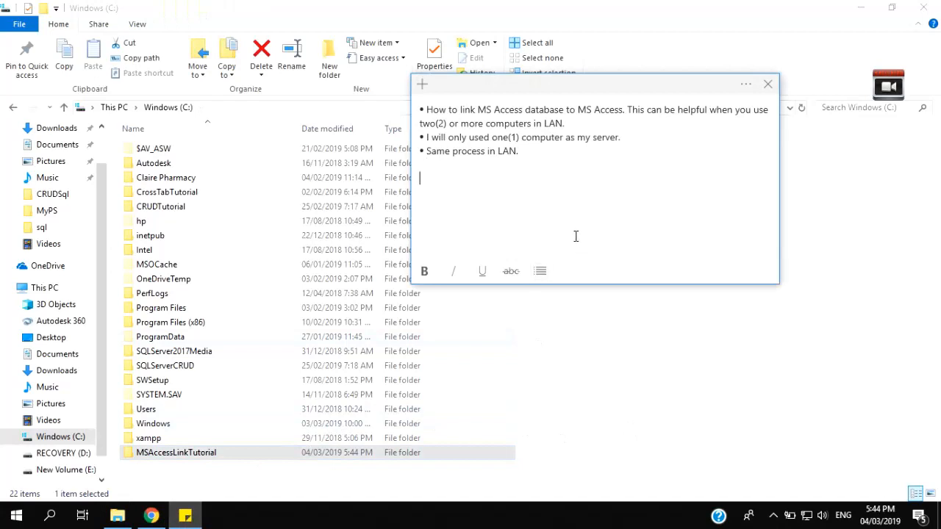
pyautogui.write('First, you need to create y')
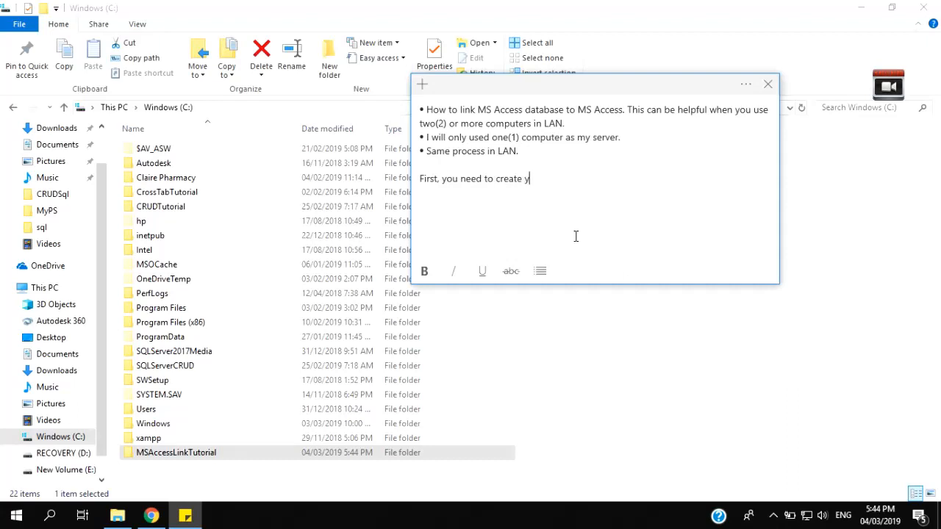
pyautogui.write('our own database and ')
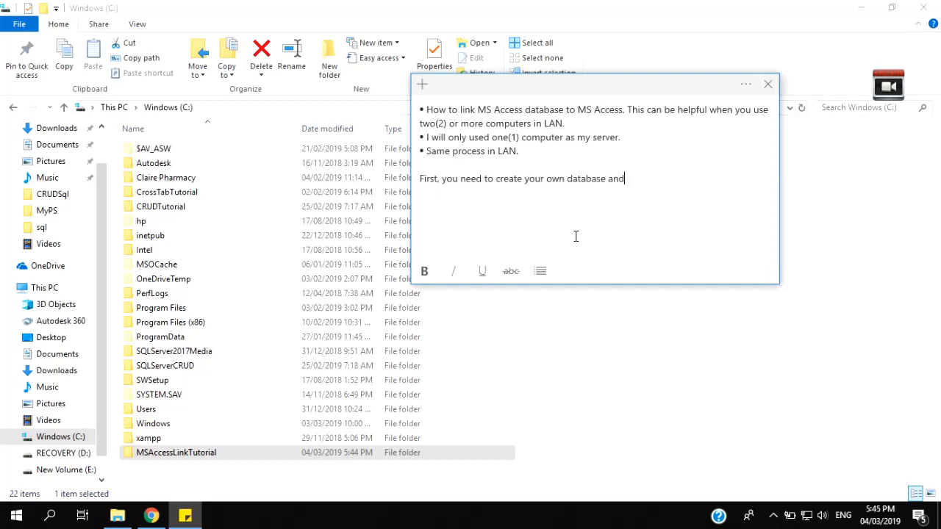
pyautogui.write('put it in your desired')
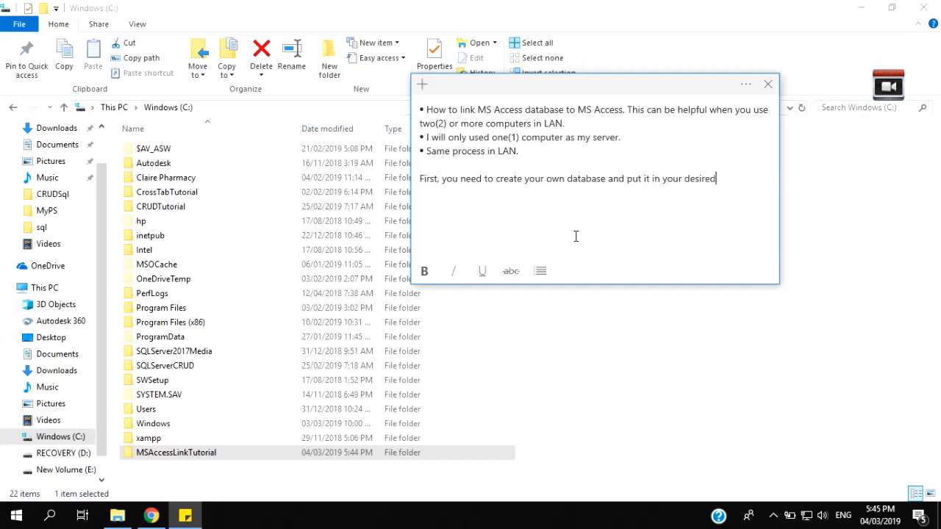
pyautogui.write(' directory.')
pyautogui.moveTo(772, 184); pyautogui.dragTo(417, 173)
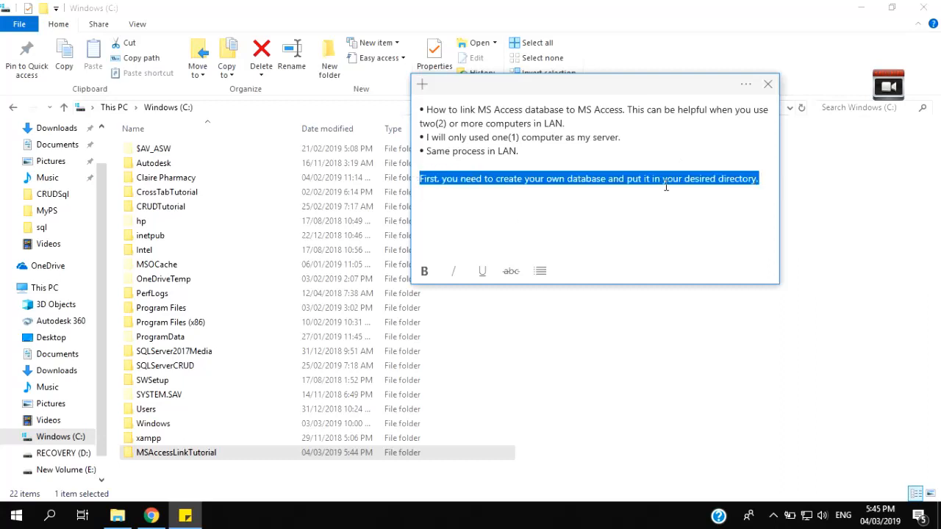
pyautogui.click(763, 178)
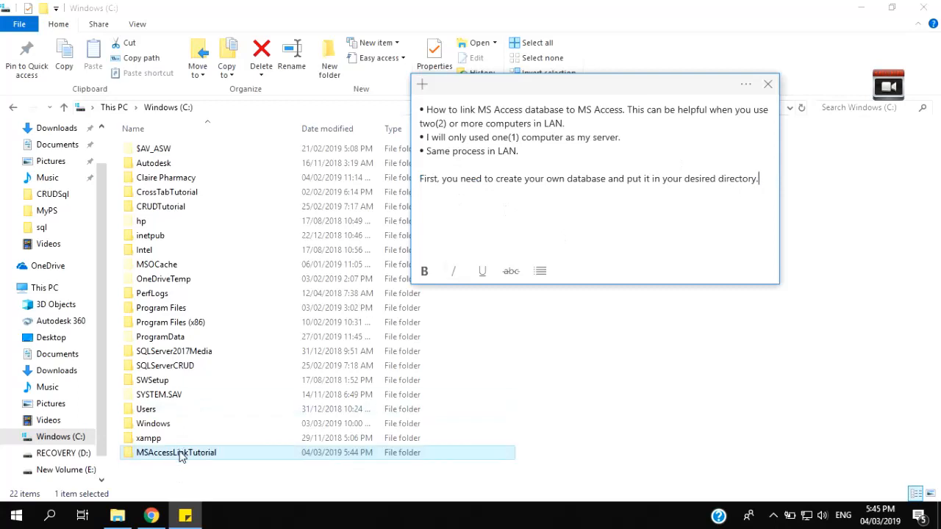
# Step: Add the line "In my case I'll put my database here." to the note and select the MSAccessLinkTutorial folder in File Explorer
pyautogui.write("In my case I'll put my da")
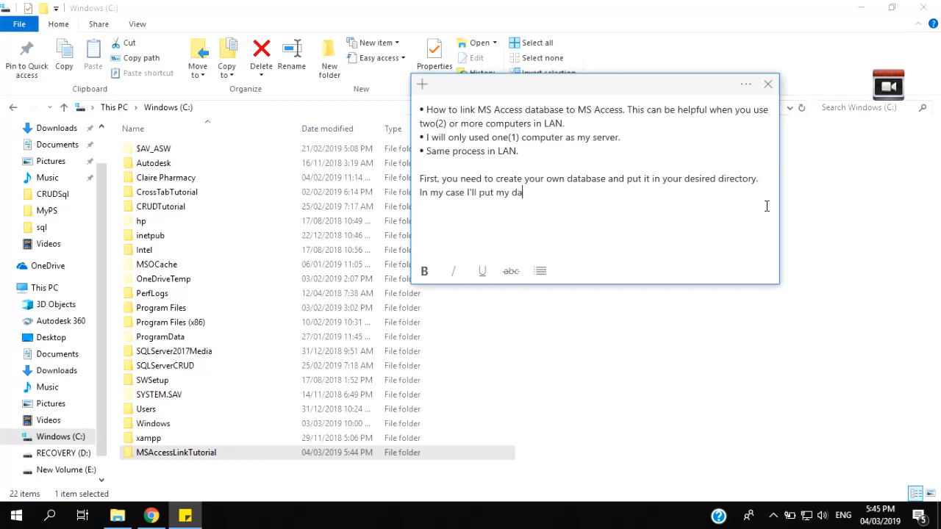
pyautogui.write('tabase here.')
pyautogui.click(206, 453)
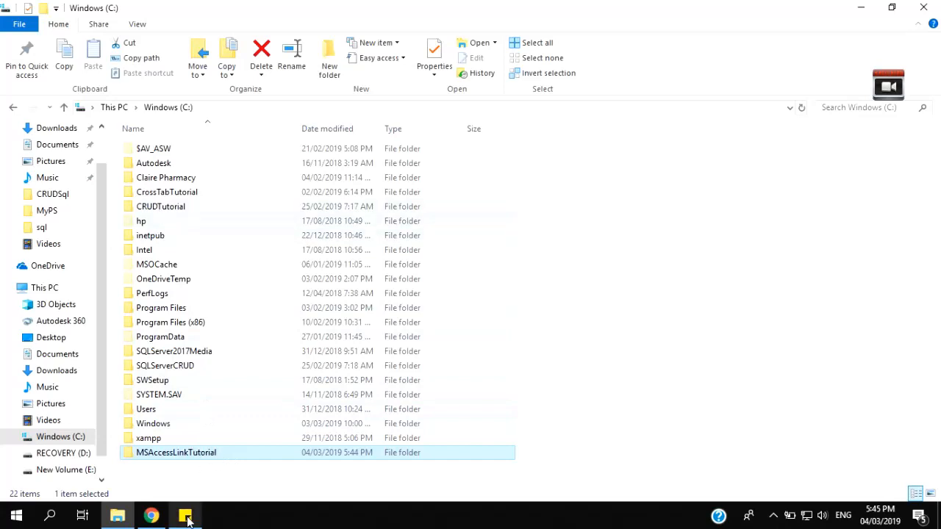
pyautogui.moveTo(187, 519)
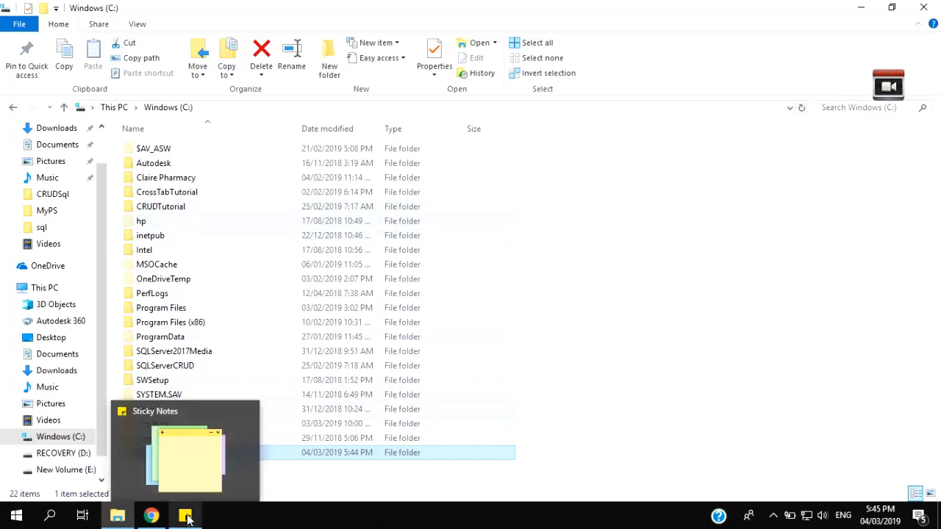
# Step: Copy the CRUDDatabase Access file from the CRUDTutorial\CRUD\bin\Debug folder on the C: drive
pyautogui.doubleClick(169, 211)
pyautogui.click(156, 150)
pyautogui.doubleClick(156, 150)
pyautogui.doubleClick(154, 151)
pyautogui.doubleClick(158, 153)
pyautogui.click(155, 251)
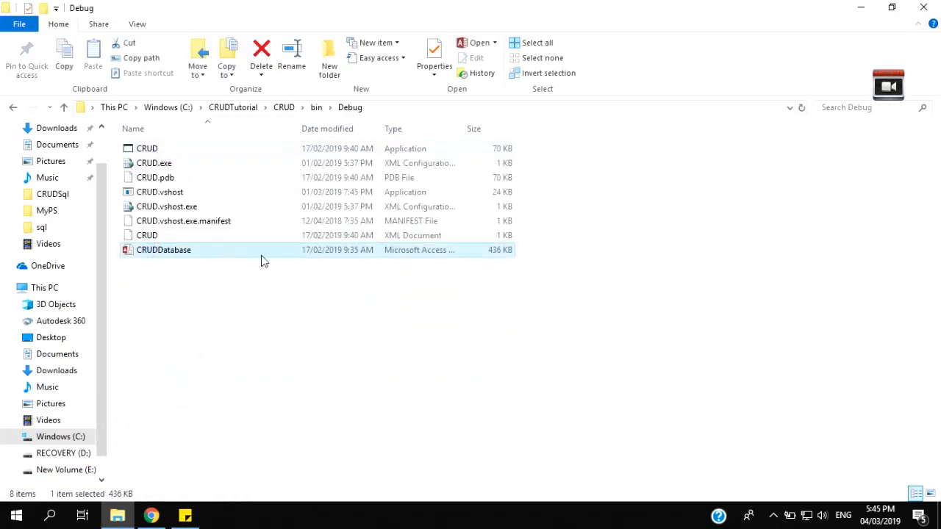
pyautogui.hotkey('ctrl', 'c')
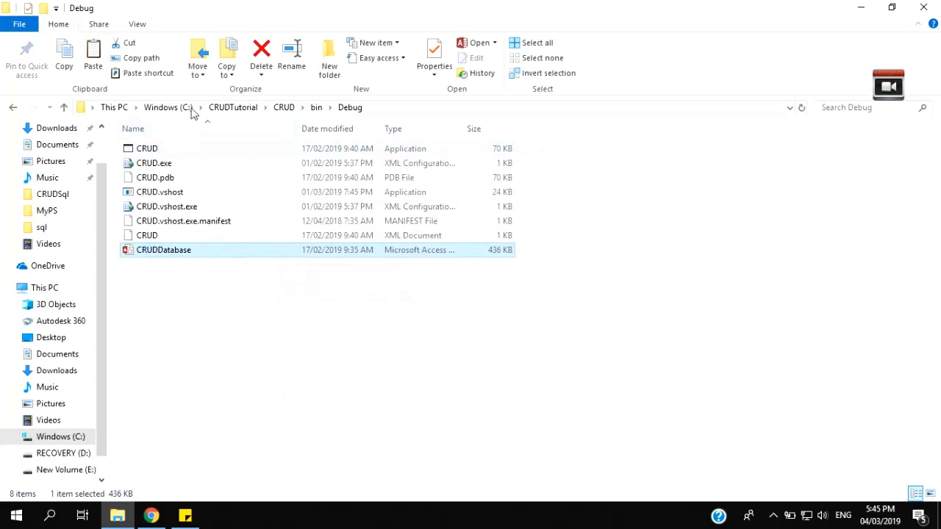
# Step: Paste the copied CRUDDatabase file into the MSAccessLinkTutorial folder on the C: drive
pyautogui.click(235, 110)
pyautogui.click(165, 109)
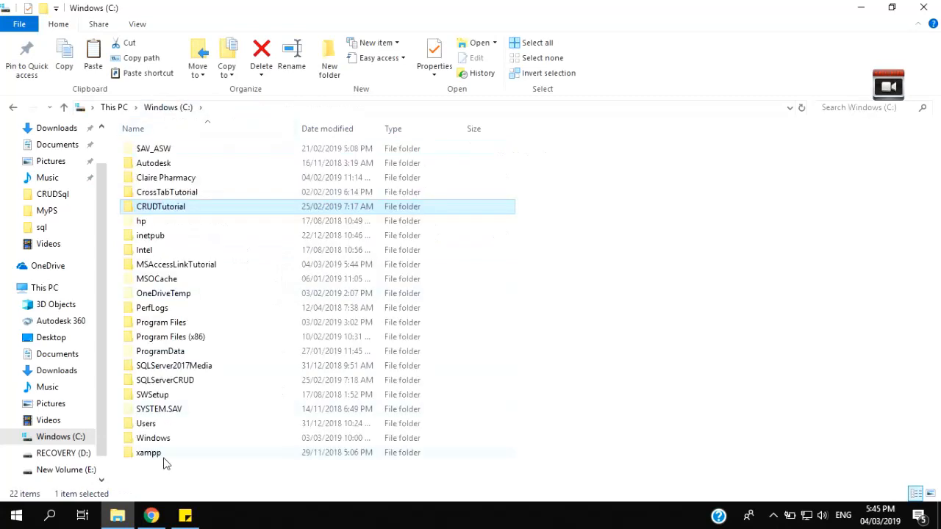
pyautogui.doubleClick(180, 266)
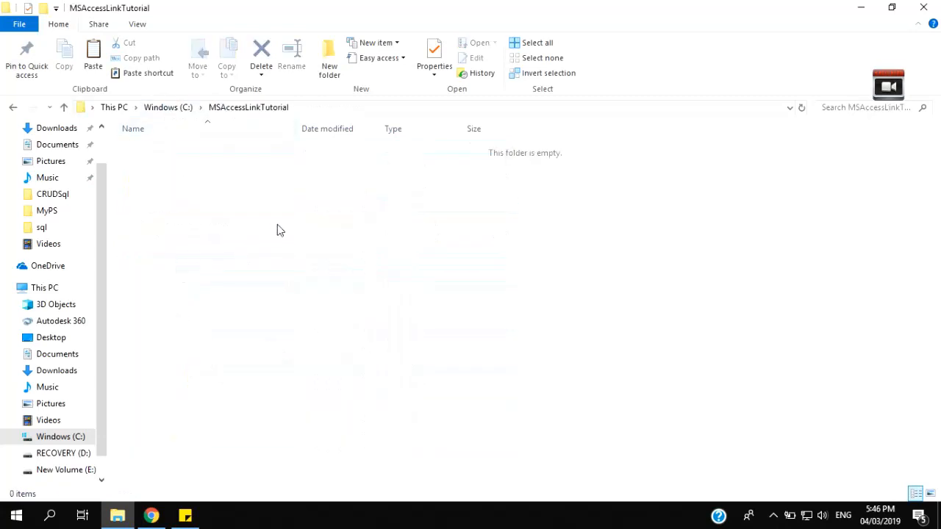
pyautogui.hotkey('ctrl', 'v')
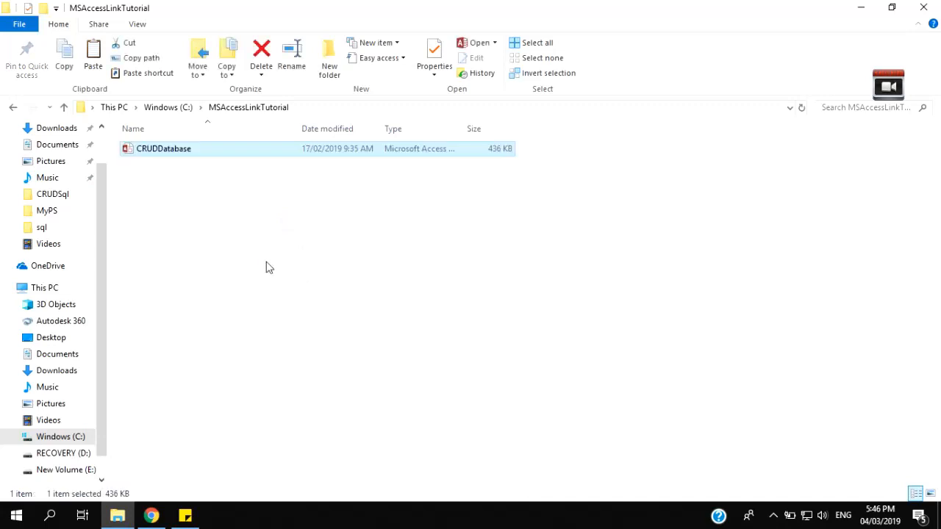
pyautogui.click(265, 267)
pyautogui.click(155, 152)
pyautogui.click(271, 259)
# Step: In Sticky Notes, add a new paragraph reading "Second, create or duplicate the database."
pyautogui.click(185, 515)
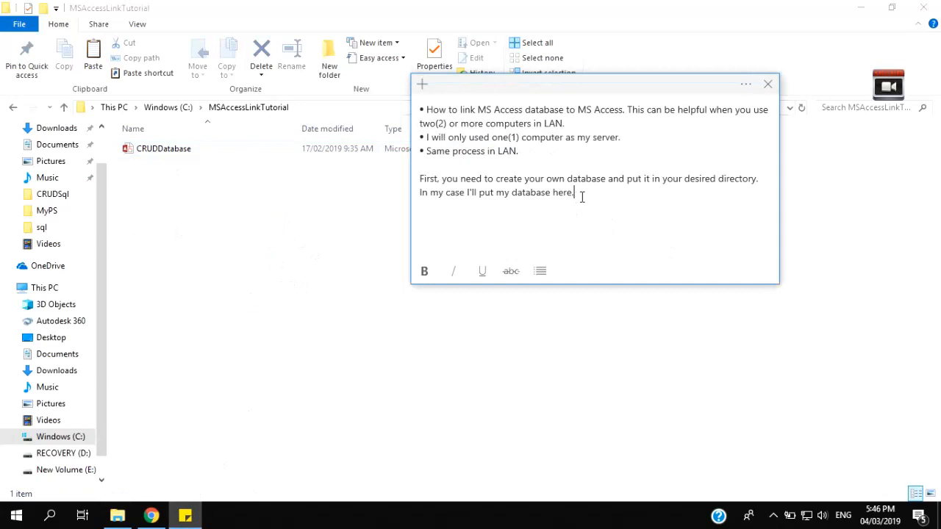
pyautogui.write('Second, create duplicate')
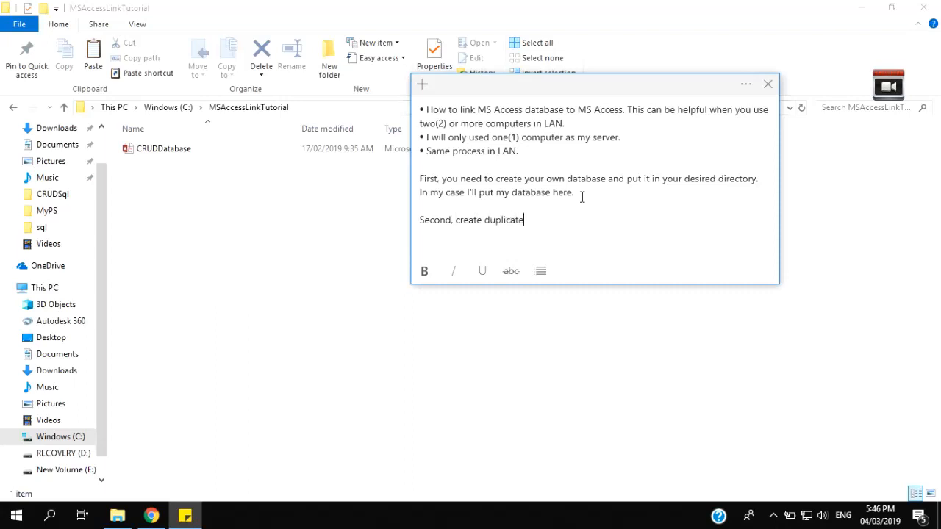
pyautogui.write('d')
pyautogui.press('Left')
pyautogui.press('Left')
pyautogui.press('Left')
pyautogui.press('Left')
pyautogui.write('or')
pyautogui.press('Right')
pyautogui.press('Right')
pyautogui.press('Right')
pyautogui.press('Right')
pyautogui.press('Right')
pyautogui.press('BackSpace')
pyautogui.write('the database.')
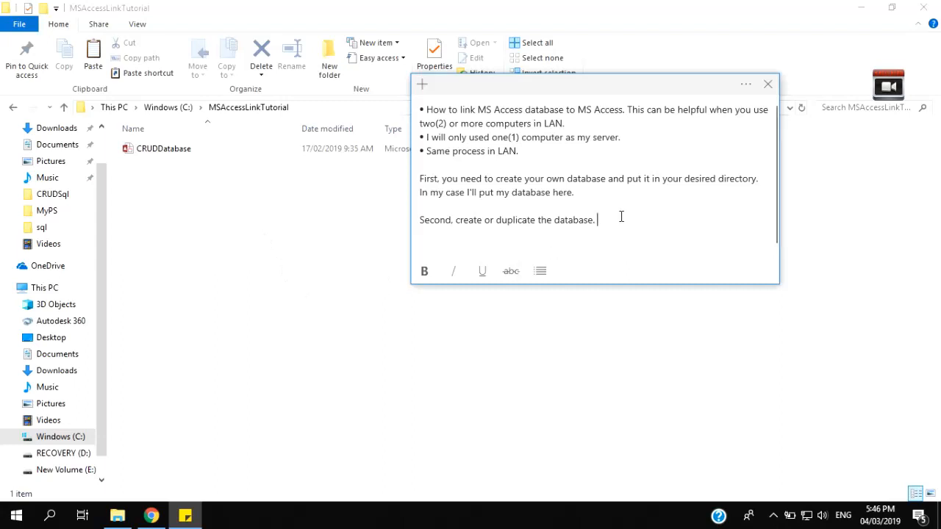
# Step: Extend the note's second instruction so it ends with "the database and put it in any directories you want."
pyautogui.press('BackSpace')
pyautogui.write('and put in any director')
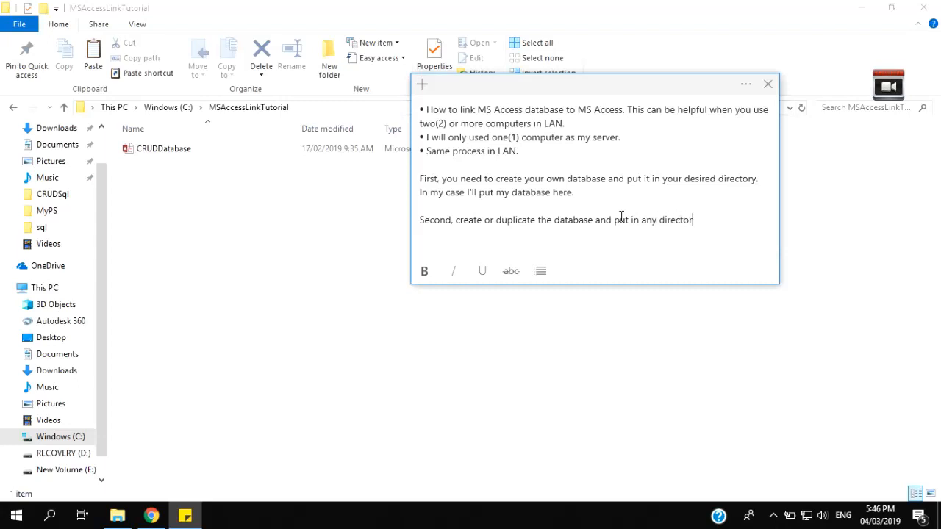
pyautogui.write('y you want.')
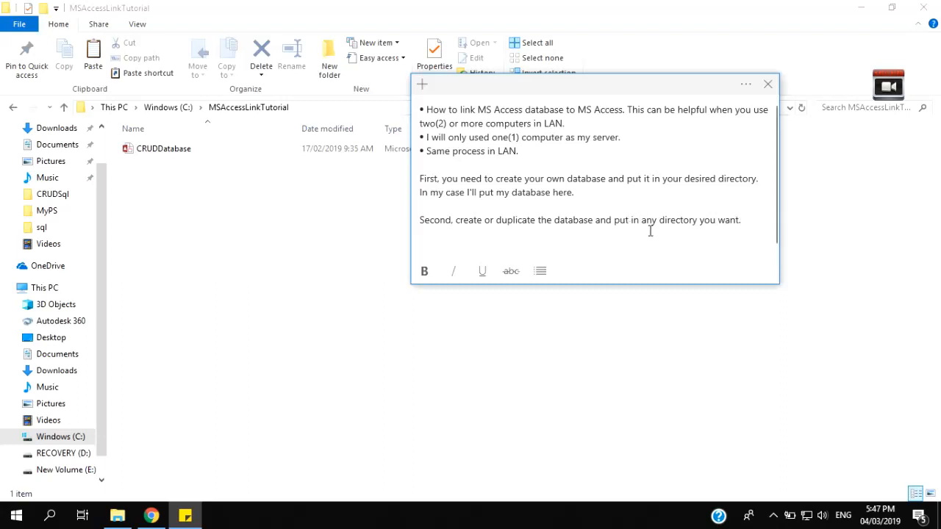
pyautogui.click(632, 219)
pyautogui.write('it')
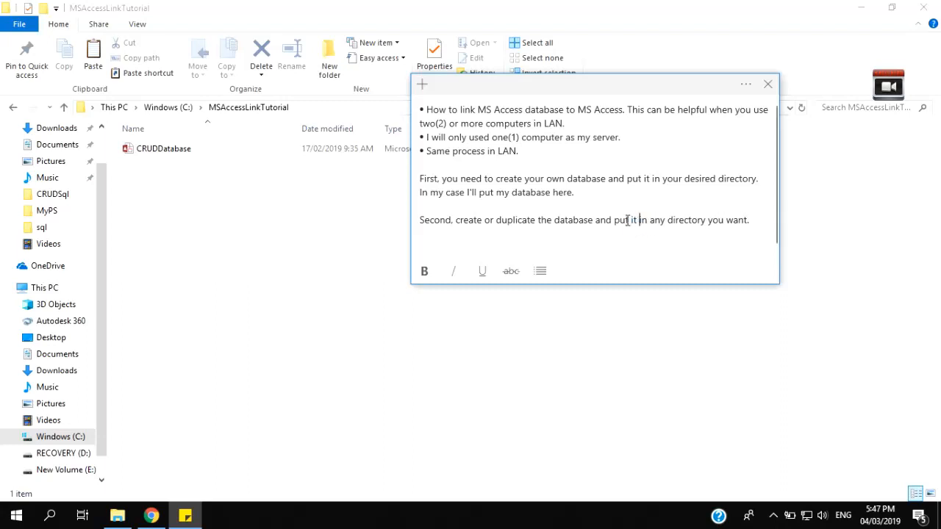
pyautogui.click(707, 220)
pyautogui.press('BackSpace')
pyautogui.write('ies')
# Step: Add the line "In my case I'll create new folder." below the note's second instruction
pyautogui.click(761, 220)
pyautogui.write('In my case')
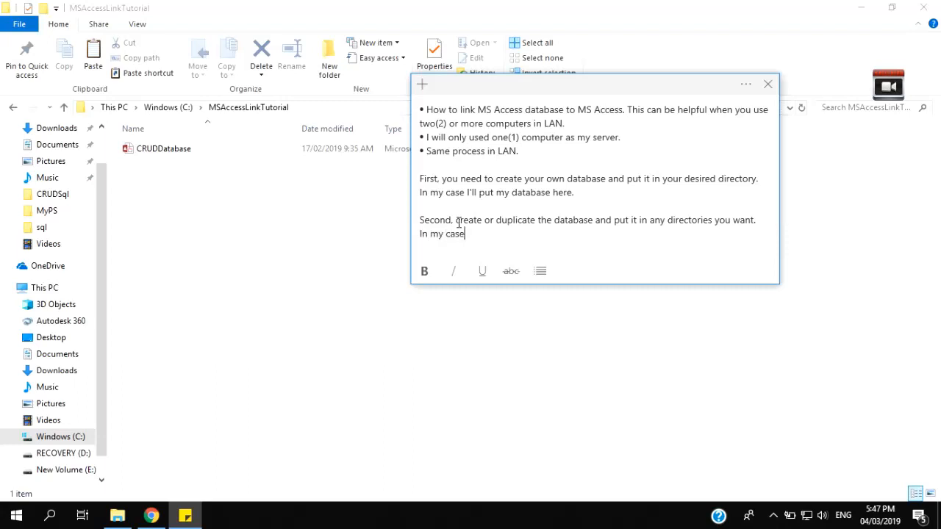
pyautogui.write(" I'll create new folder")
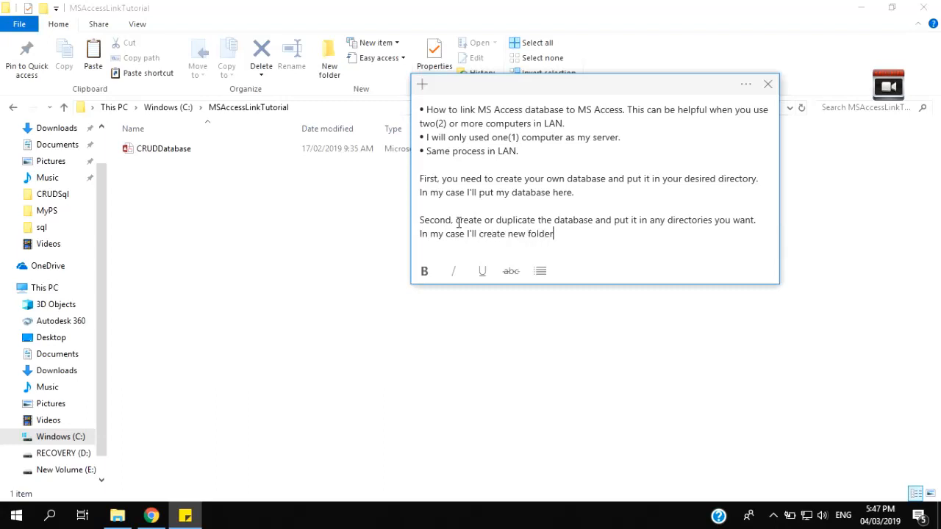
pyautogui.write('.')
# Step: In File Explorer, create a new folder named MSAccessLinkTutorials at the root of the C: drive
pyautogui.click(183, 107)
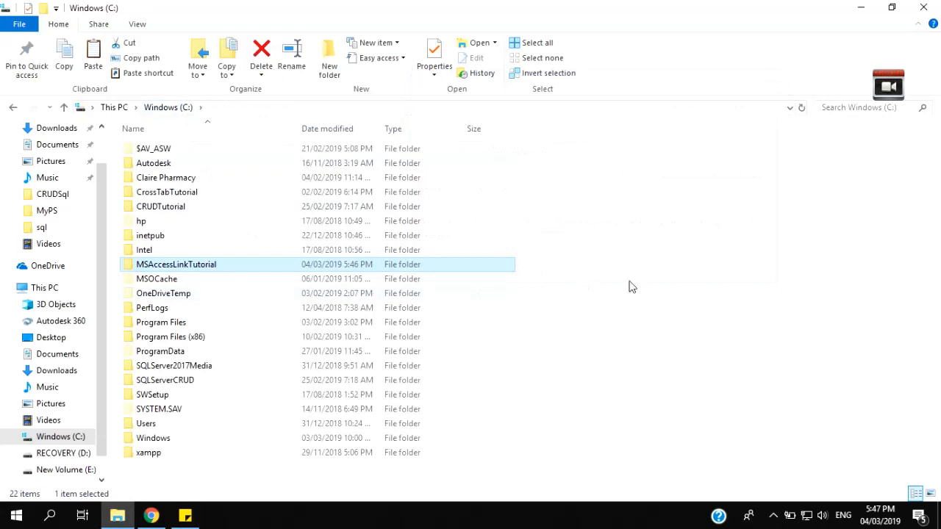
pyautogui.click(748, 249)
pyautogui.click(330, 68)
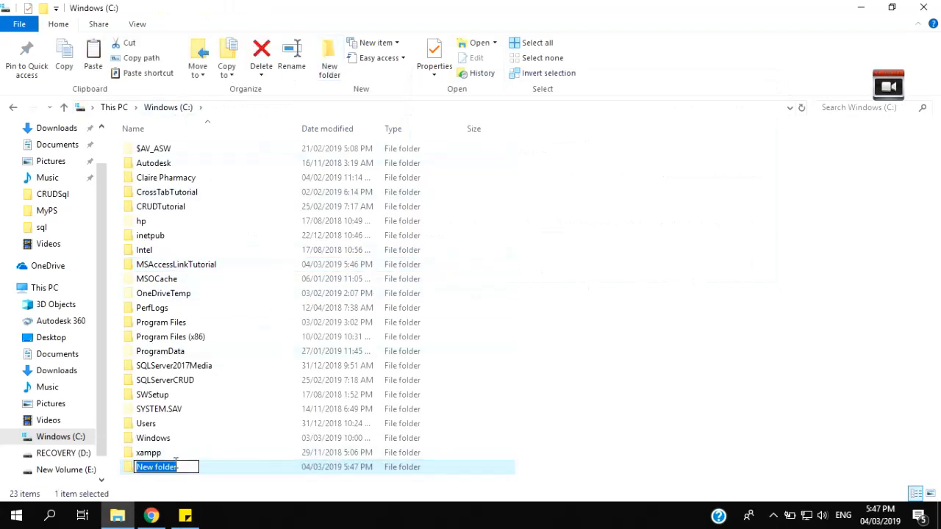
pyautogui.write('MSAccce')
pyautogui.press('BackSpace')
pyautogui.press('BackSpace')
pyautogui.write('ess')
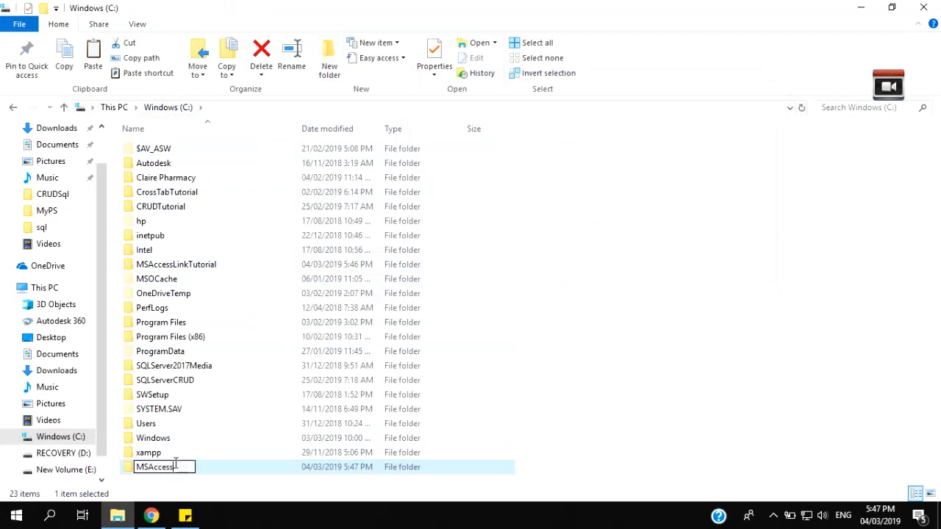
pyautogui.write('LinkTutorials')
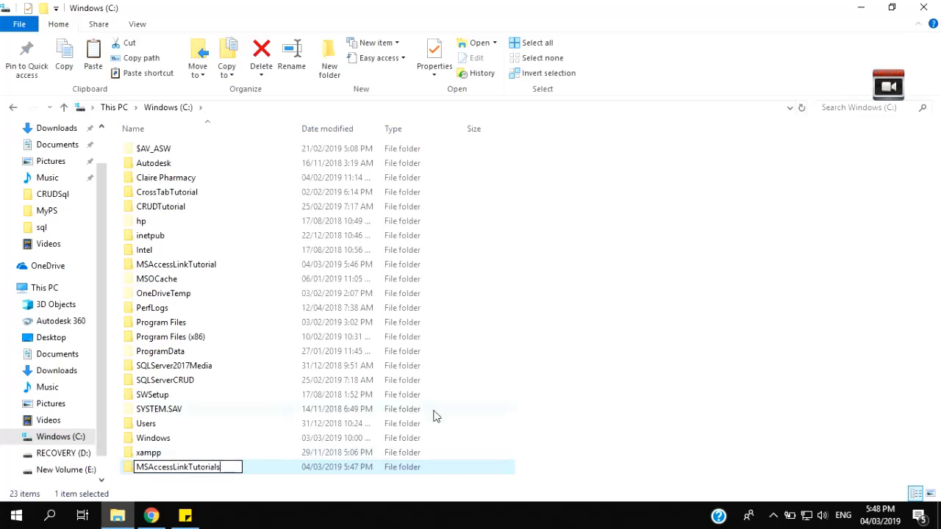
pyautogui.click(706, 412)
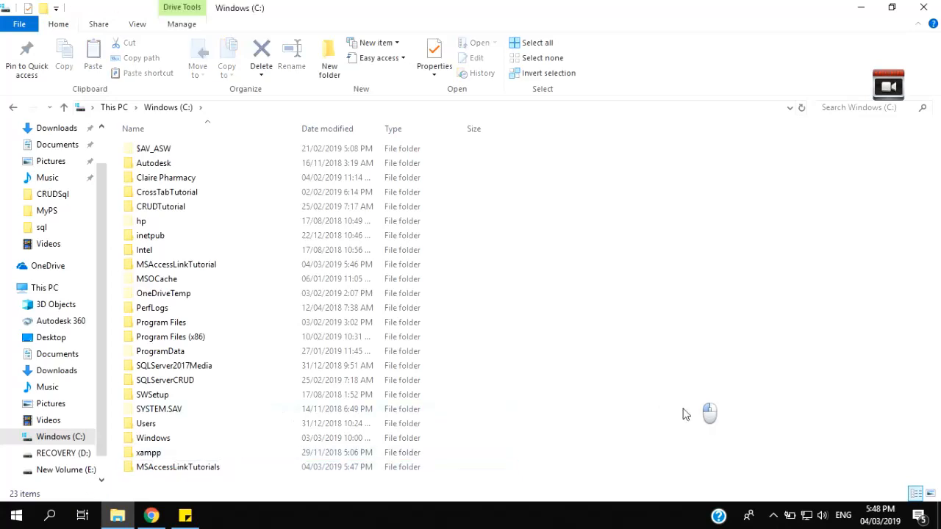
# Step: Copy the CRUDDatabase file from the MSAccessLinkTutorial folder into the MSAccessLinkTutorials folder
pyautogui.doubleClick(189, 268)
pyautogui.click(187, 153)
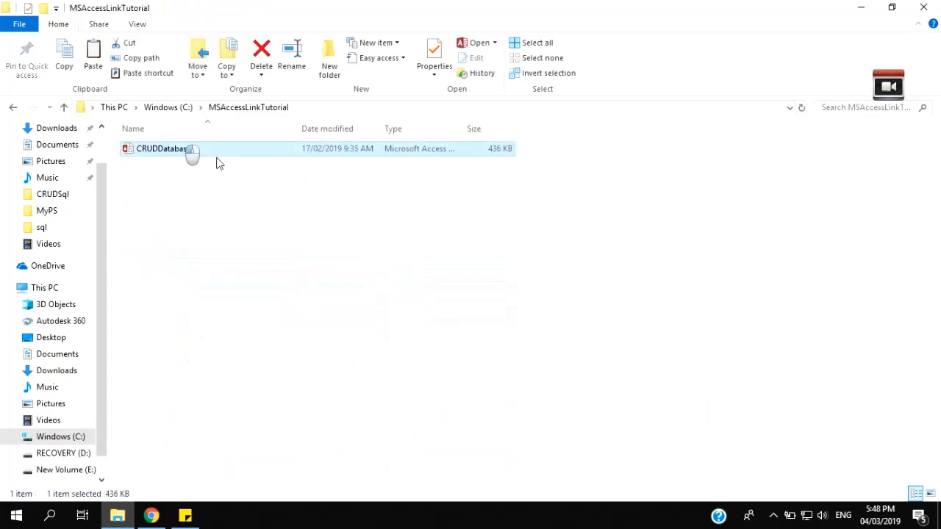
pyautogui.click(64, 108)
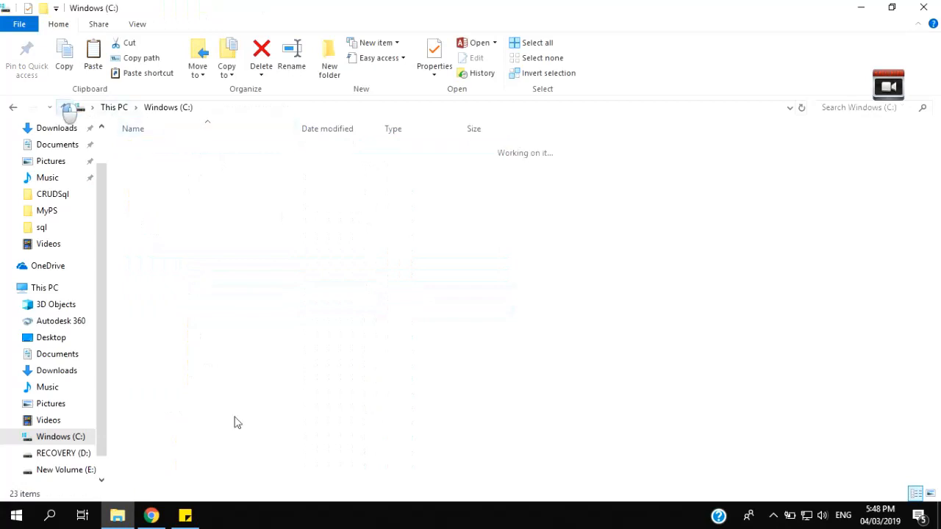
pyautogui.doubleClick(211, 279)
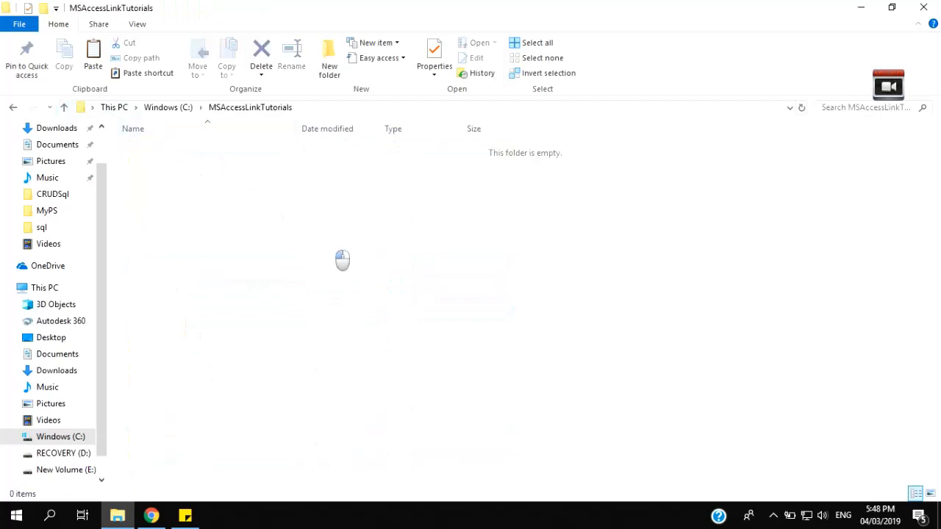
pyautogui.hotkey('ctrl', 'v')
pyautogui.click(225, 196)
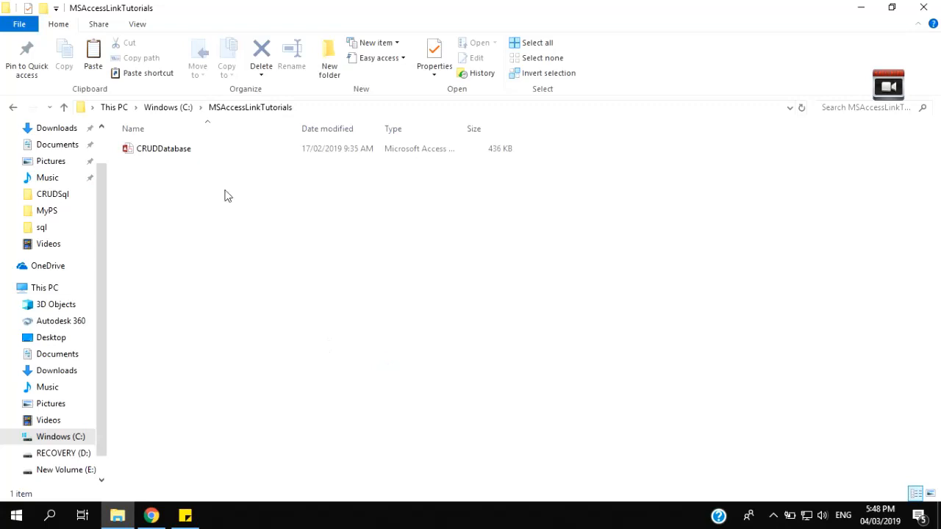
# Step: Open the copied CRUDDatabase, and in Sticky Notes append "After open the database." to the note's second instruction
pyautogui.doubleClick(184, 153)
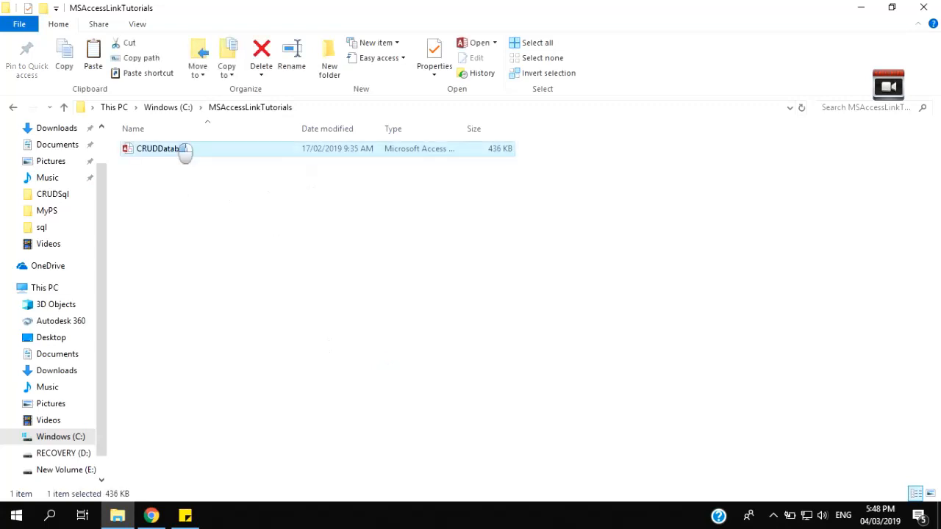
pyautogui.click(186, 516)
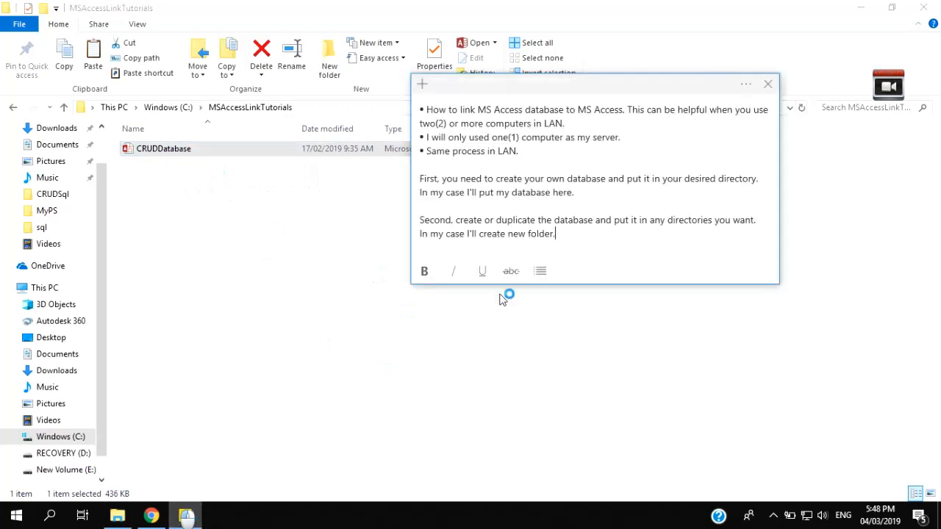
pyautogui.press('Return')
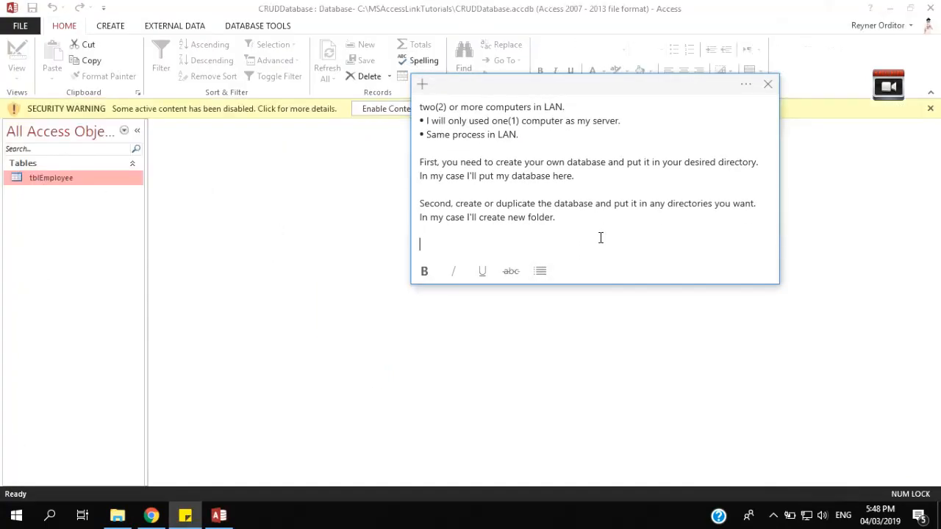
pyautogui.click(601, 230)
pyautogui.click(599, 218)
pyautogui.write('After open the database.')
pyautogui.moveTo(614, 91); pyautogui.dragTo(611, 112)
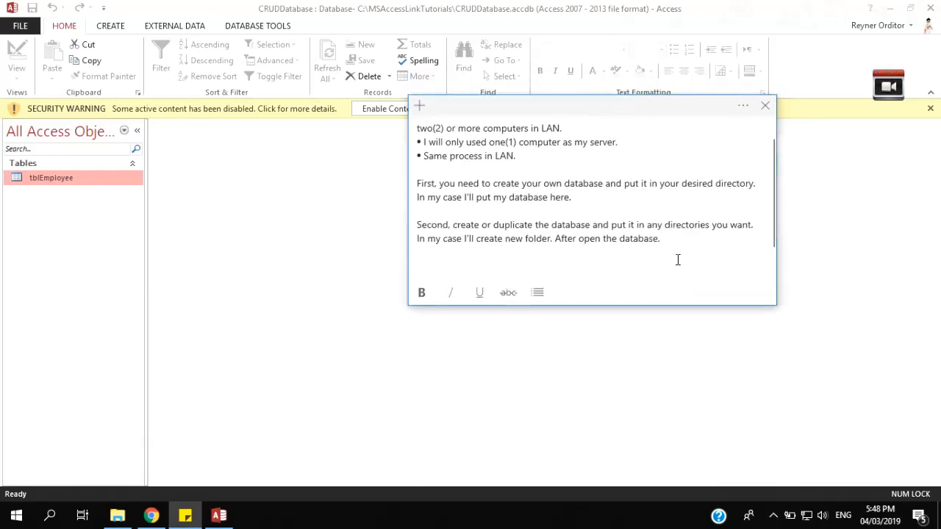
pyautogui.press('BackSpace')
pyautogui.press('BackSpace')
pyautogui.scroll(1, 670, 251)
pyautogui.scroll(-2, 670, 252)
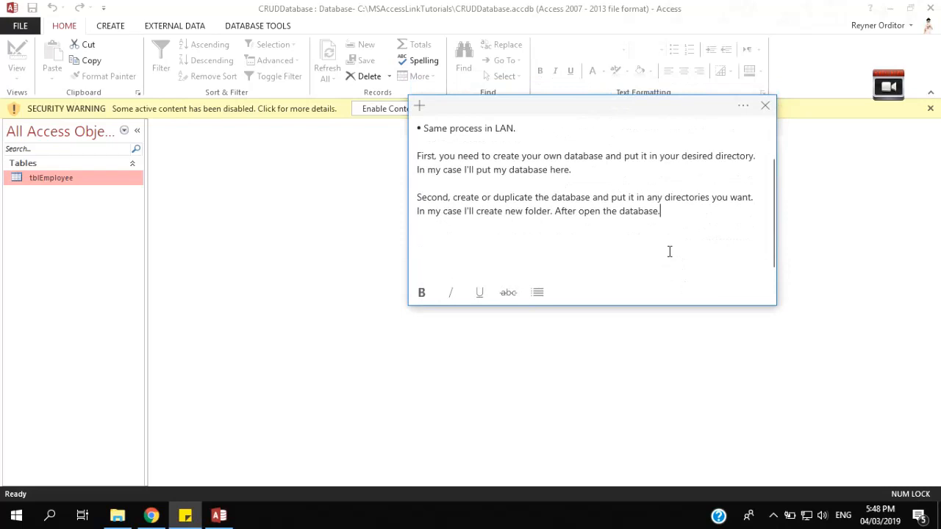
pyautogui.press('Return')
# Step: Close Access, reopen CRUDDatabase from the MSAccessLinkTutorials folder on the C: drive, enable its content and select the tblEmployee table
pyautogui.click(851, 158)
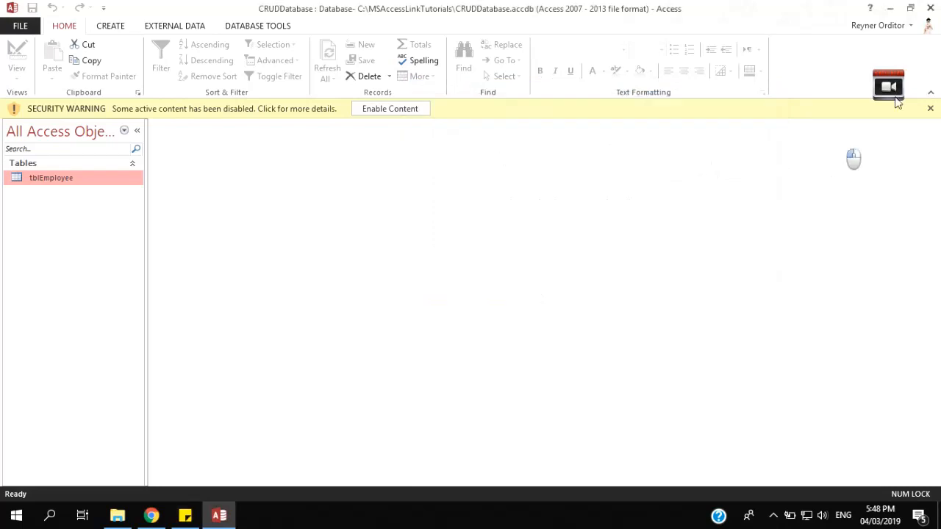
pyautogui.click(930, 8)
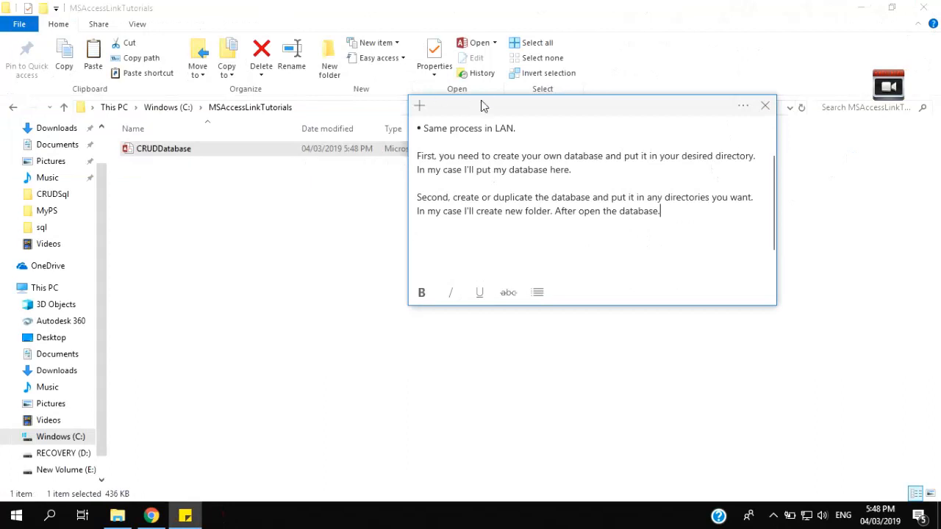
pyautogui.moveTo(481, 103); pyautogui.dragTo(500, 113)
pyautogui.click(65, 107)
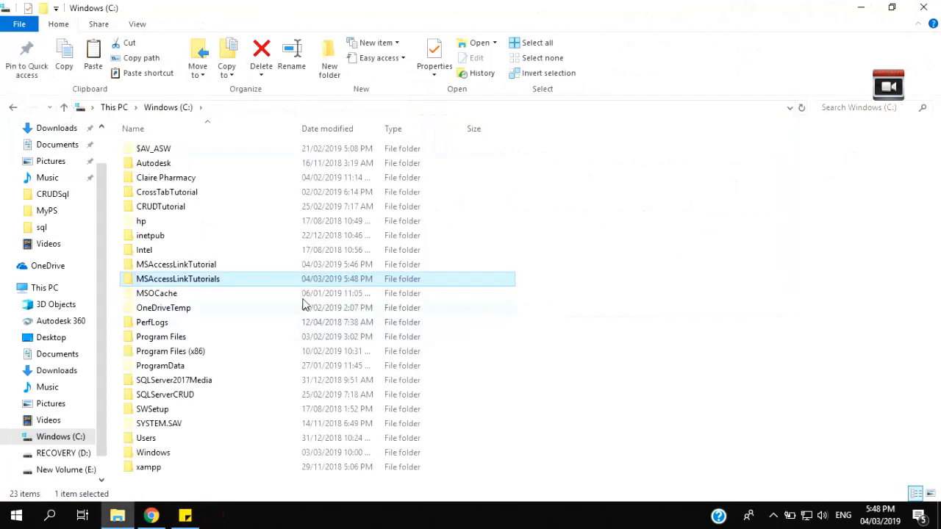
pyautogui.click(184, 279)
pyautogui.doubleClick(184, 279)
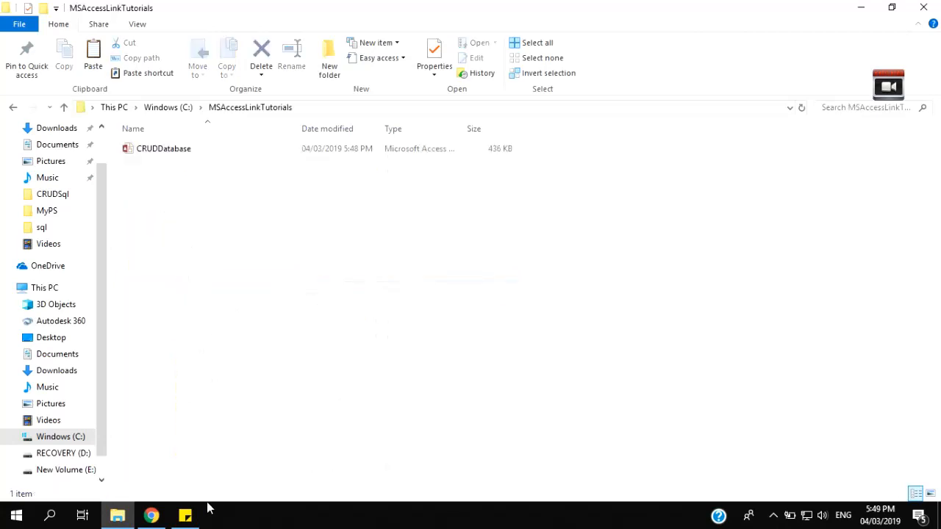
pyautogui.click(186, 519)
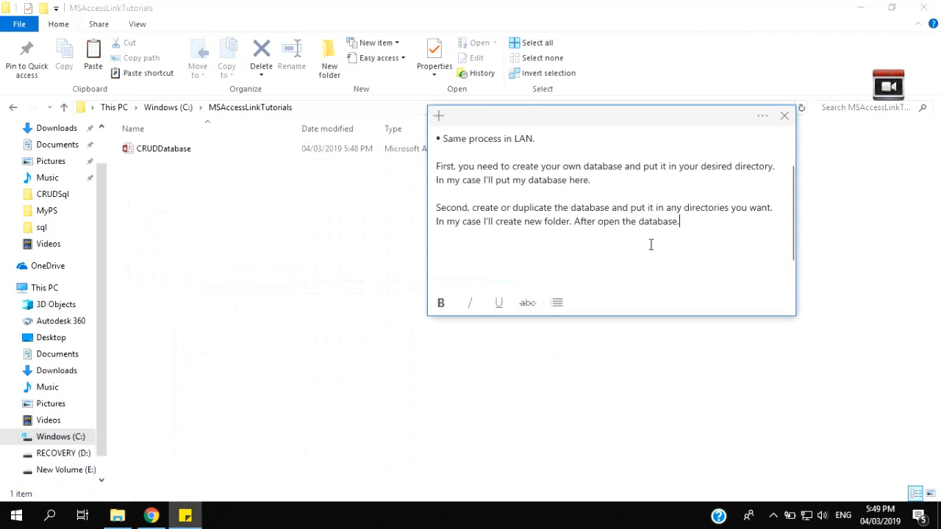
pyautogui.doubleClick(177, 156)
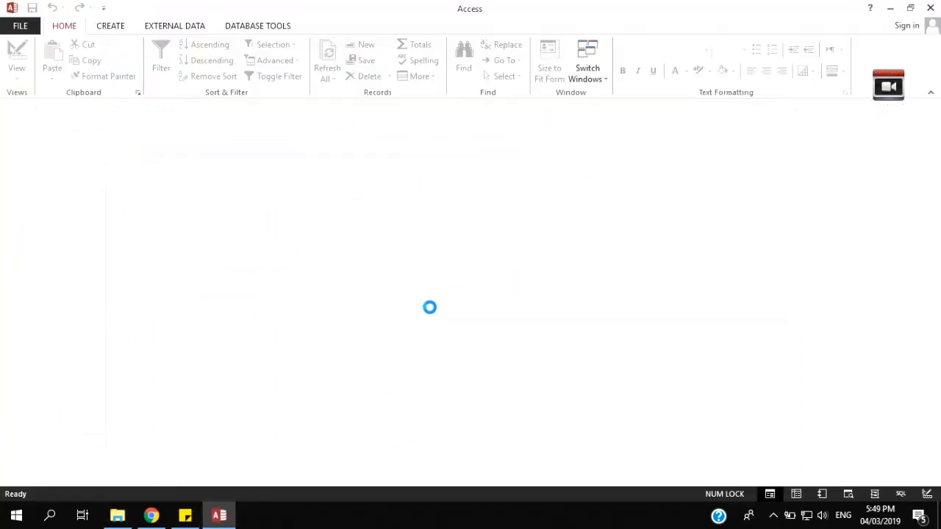
pyautogui.click(388, 109)
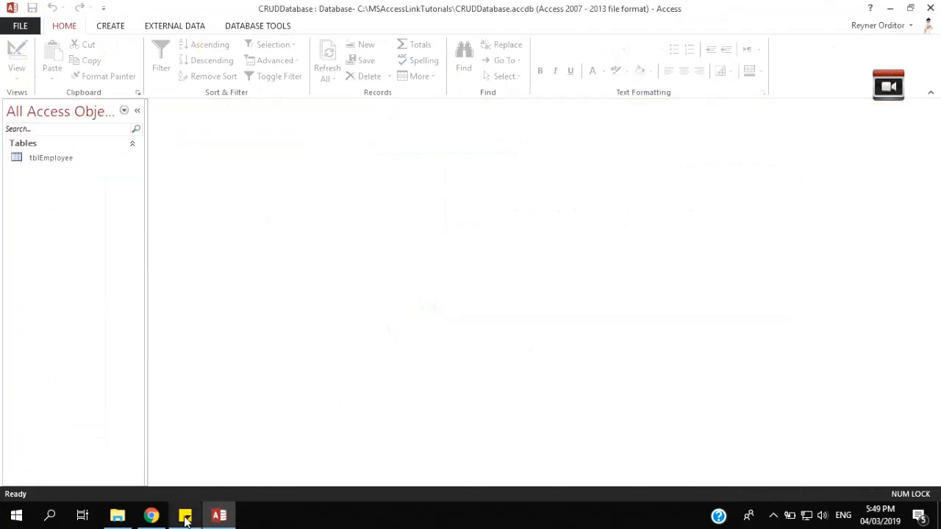
pyautogui.click(70, 159)
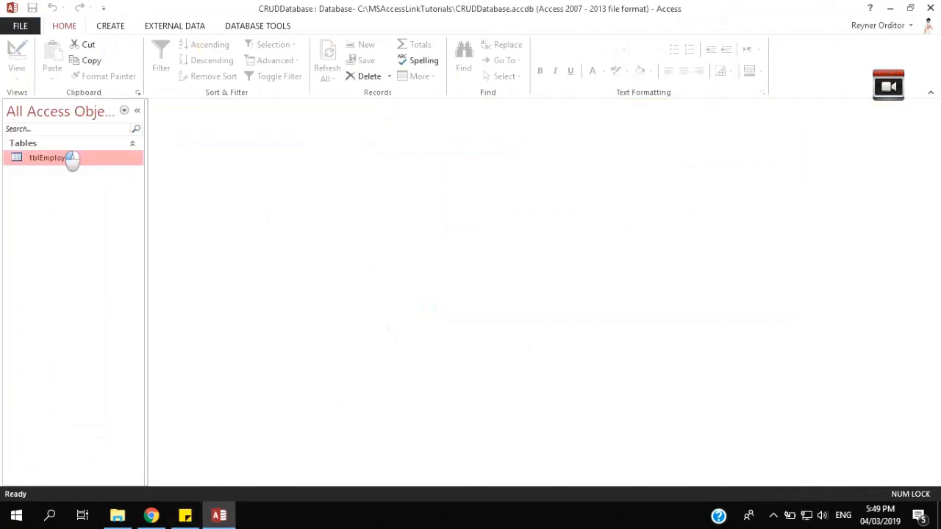
# Step: Add the paragraph "Now, delete all tables in the database. In my database it has one(1) table only." to the sticky note
pyautogui.click(185, 514)
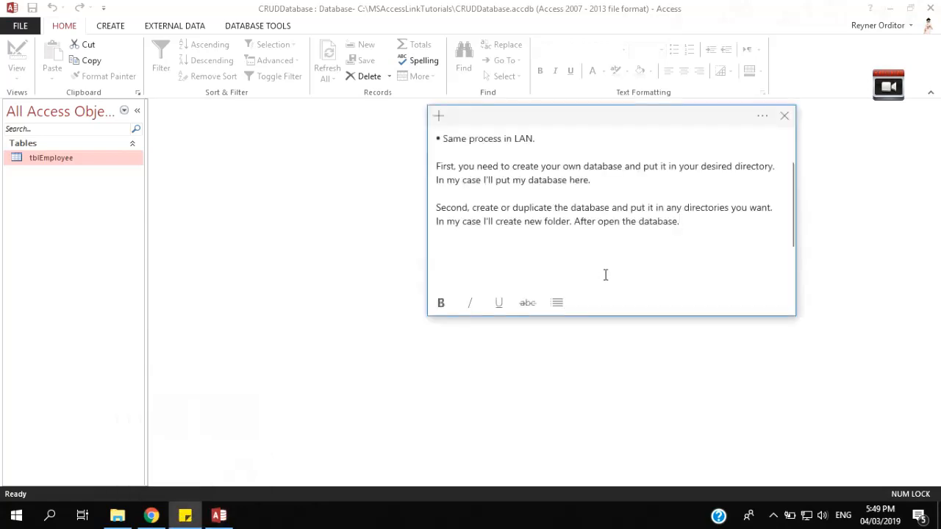
pyautogui.write('w')
pyautogui.write(', delete ')
pyautogui.write('the ta')
pyautogui.press('BackSpace')
pyautogui.press('BackSpace')
pyautogui.press('BackSpace')
pyautogui.press('BackSpace')
pyautogui.write('all tables in the da')
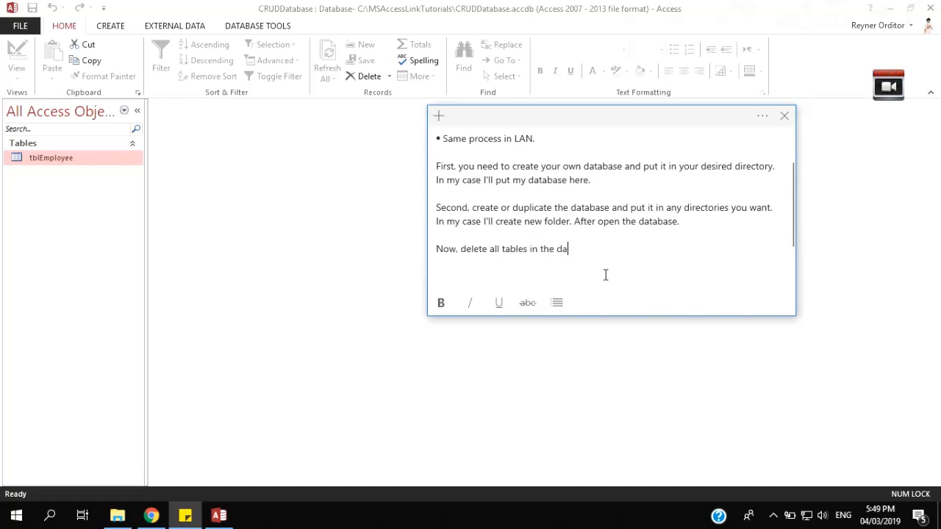
pyautogui.write('tabase. In my dt')
pyautogui.press('BackSpace')
pyautogui.write('atabase ')
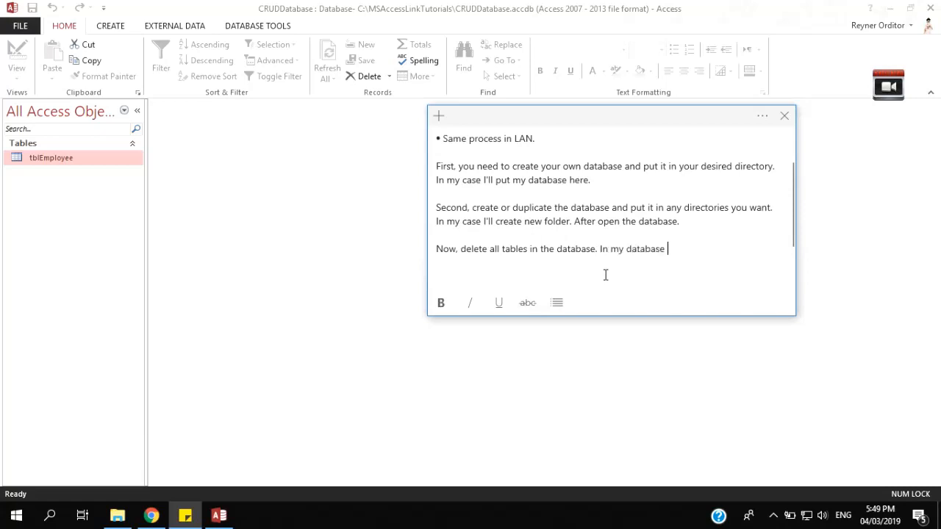
pyautogui.write('it has one (1) table only.')
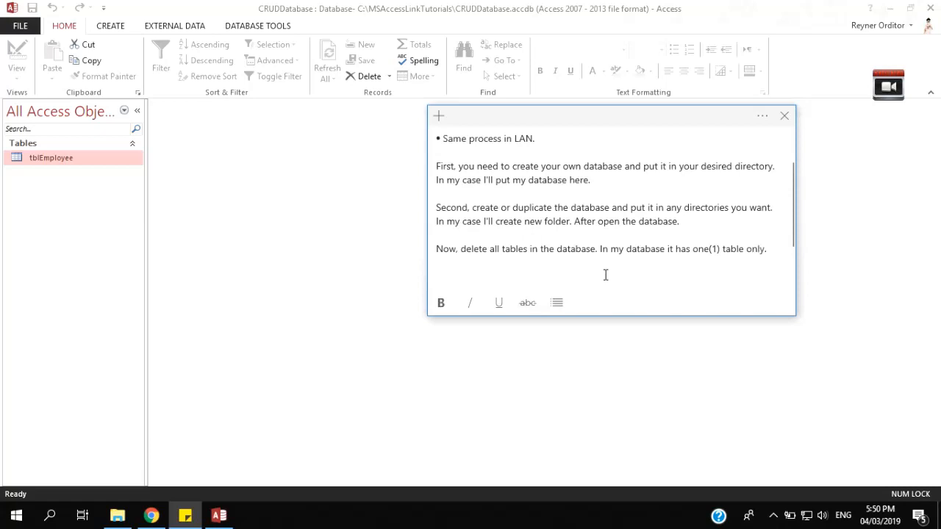
pyautogui.click(774, 250)
pyautogui.moveTo(774, 250); pyautogui.dragTo(433, 256)
pyautogui.click(781, 250)
# Step: Delete the tblEmployee table from the CRUDDatabase copy in Access
pyautogui.click(80, 160)
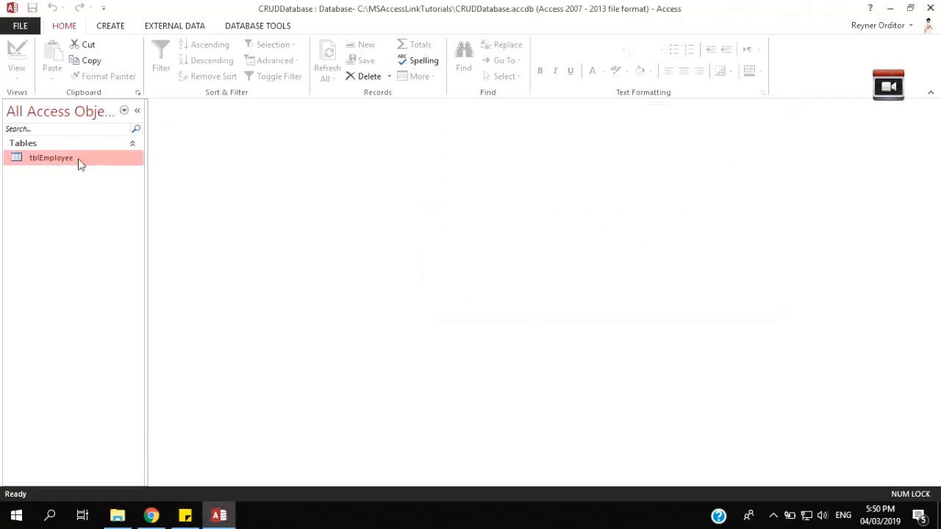
pyautogui.click(97, 164)
pyautogui.press('Delete')
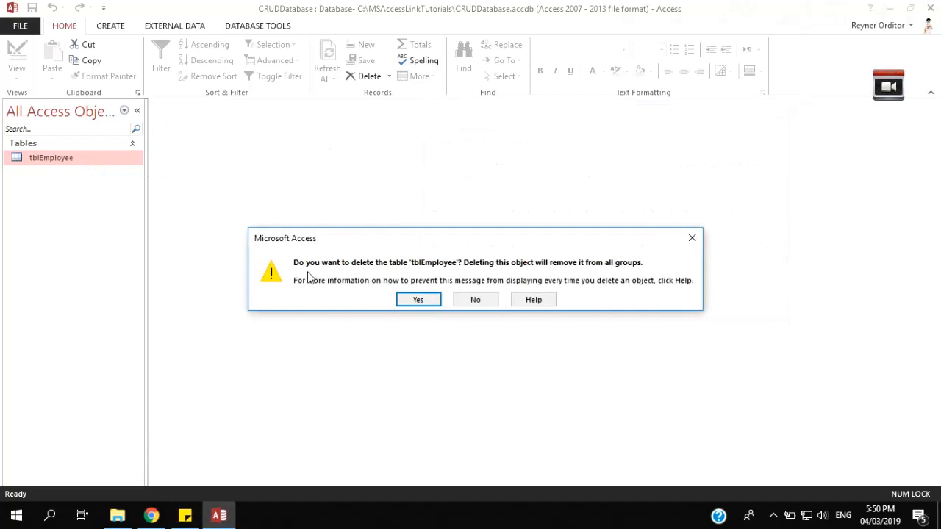
pyautogui.click(417, 302)
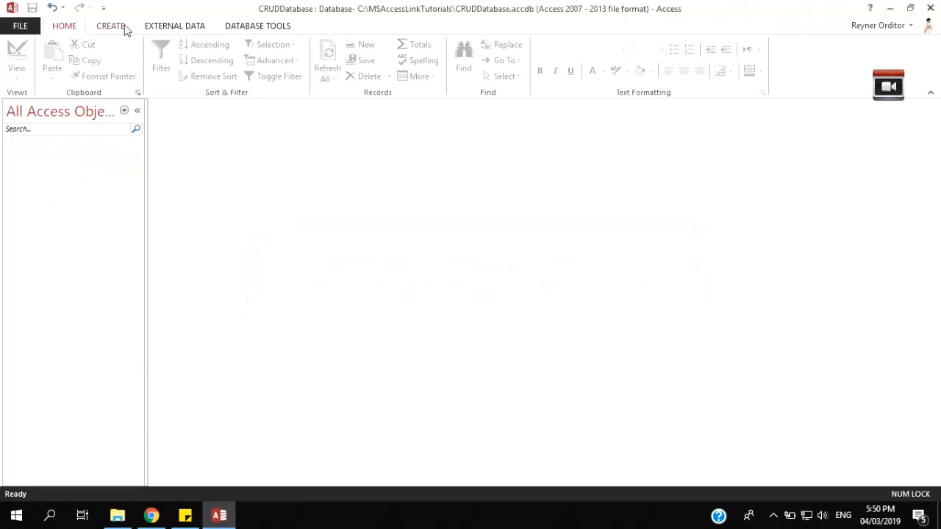
# Step: Start getting external data from an Access database and choose to link to the data source by creating a linked table
pyautogui.click(165, 28)
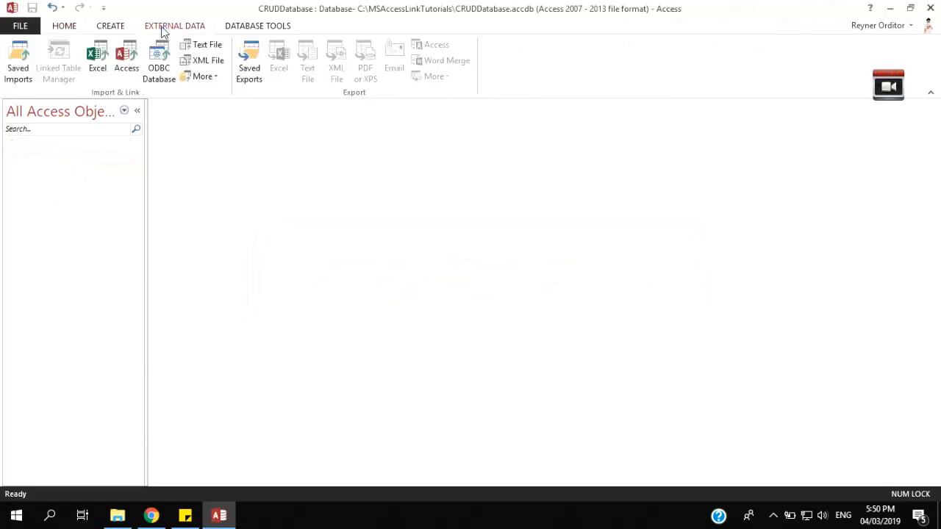
pyautogui.click(130, 62)
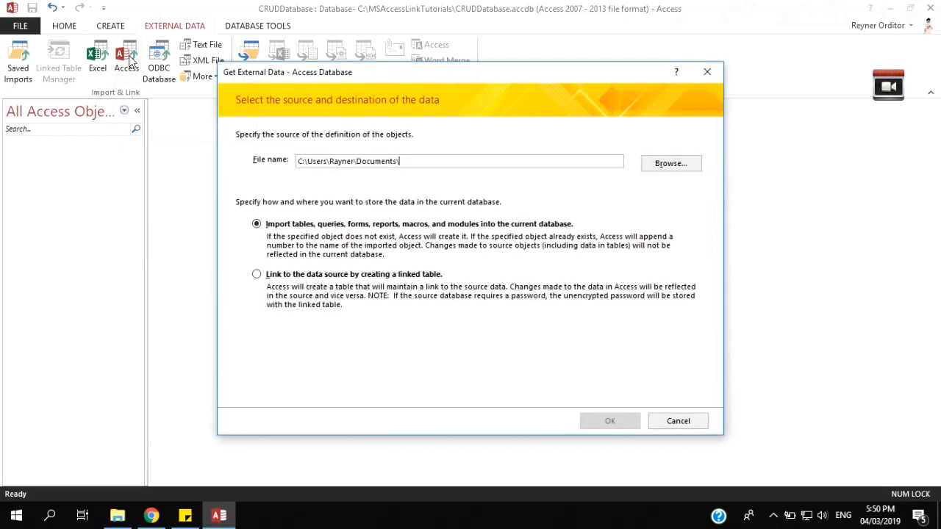
pyautogui.moveTo(219, 517)
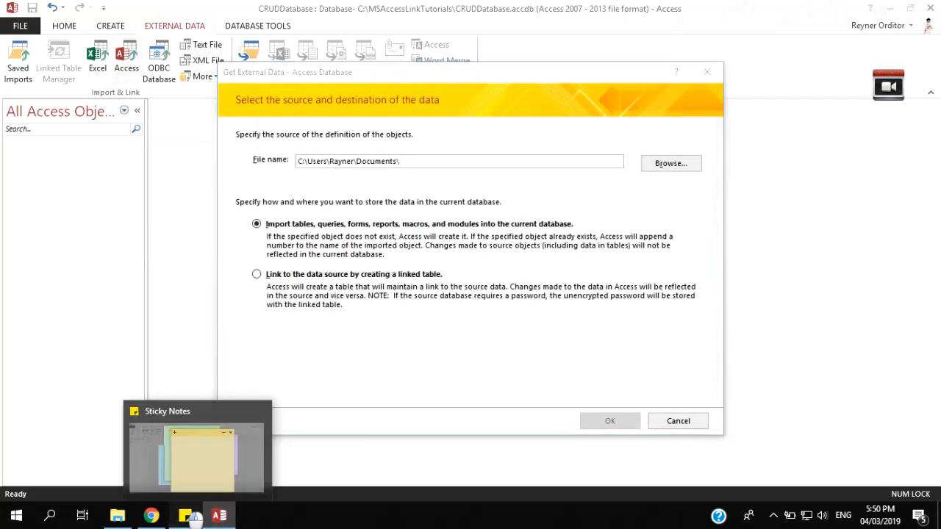
pyautogui.click(185, 515)
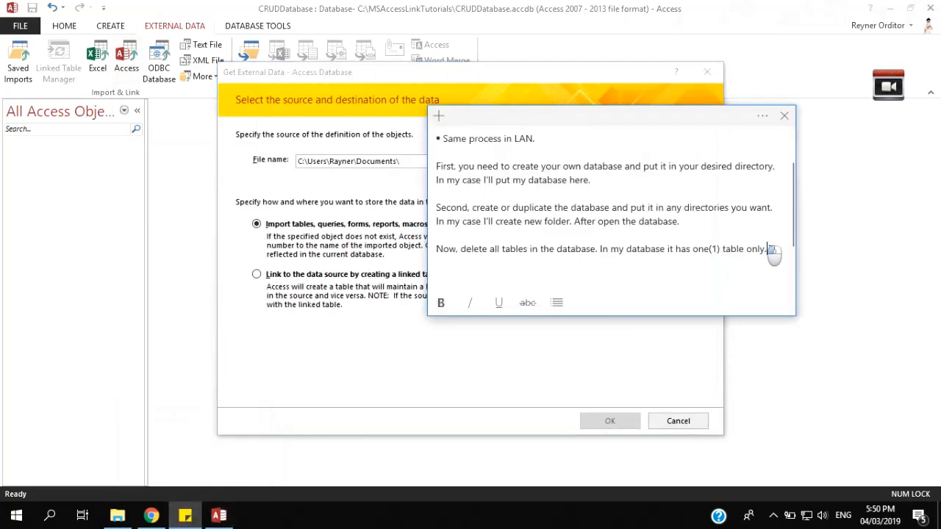
pyautogui.moveTo(650, 120); pyautogui.dragTo(772, 122)
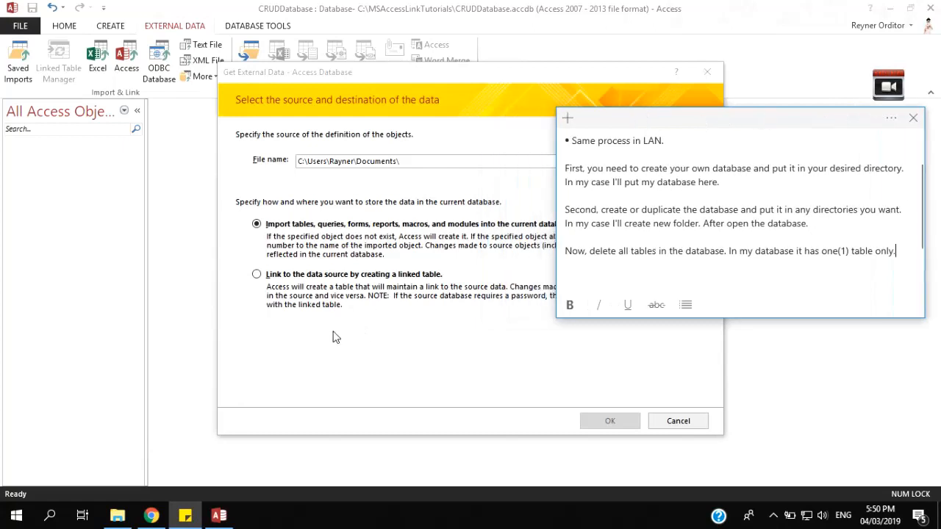
pyautogui.click(379, 358)
pyautogui.click(258, 274)
# Step: Set the link source to the CRUDDatabase file in the C: drive's MSAccessLinkTutorial folder and accept the source settings
pyautogui.click(677, 164)
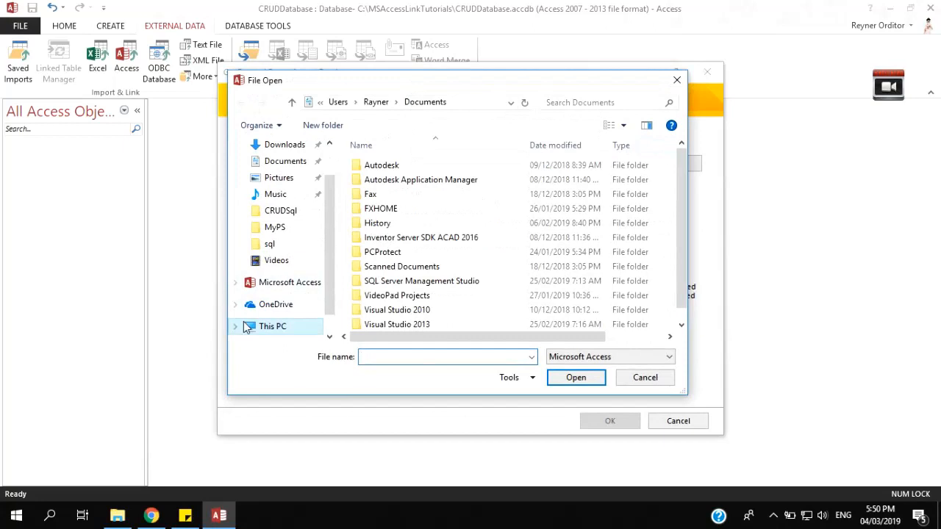
pyautogui.click(237, 327)
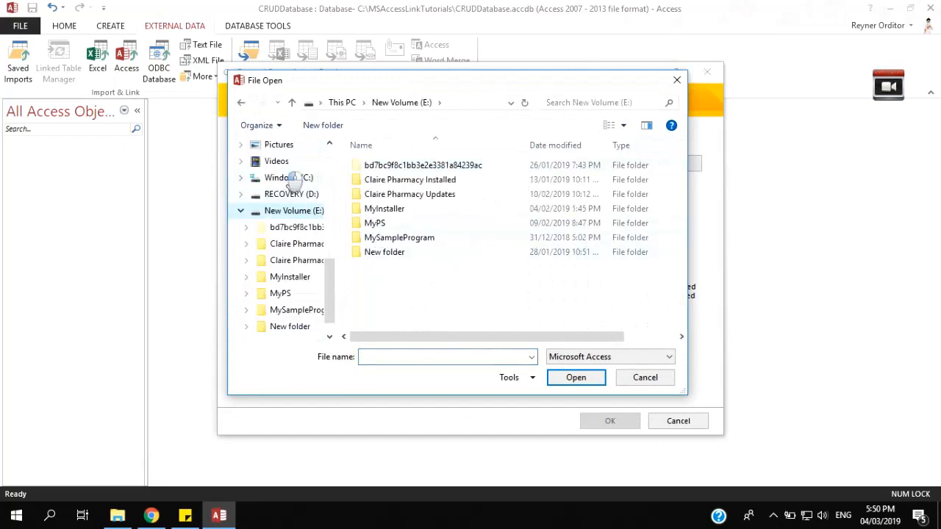
pyautogui.click(289, 178)
pyautogui.click(412, 283)
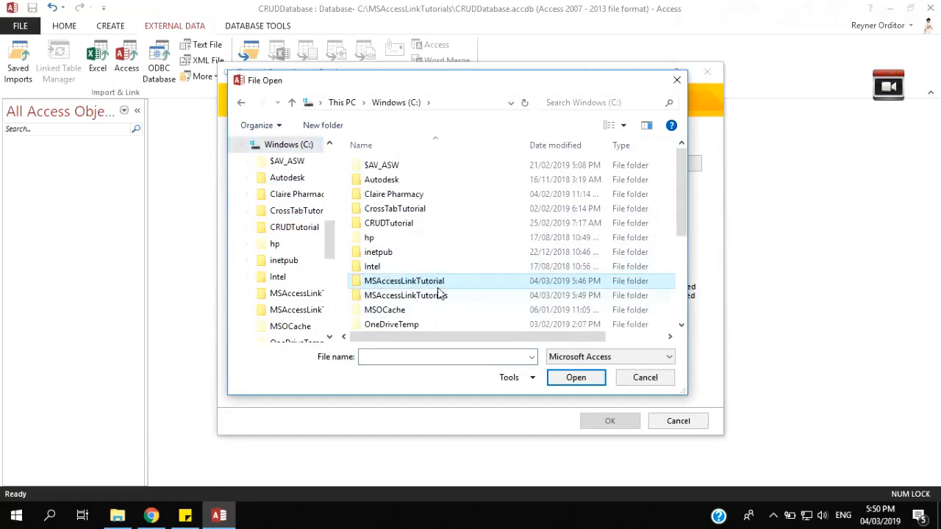
pyautogui.click(576, 378)
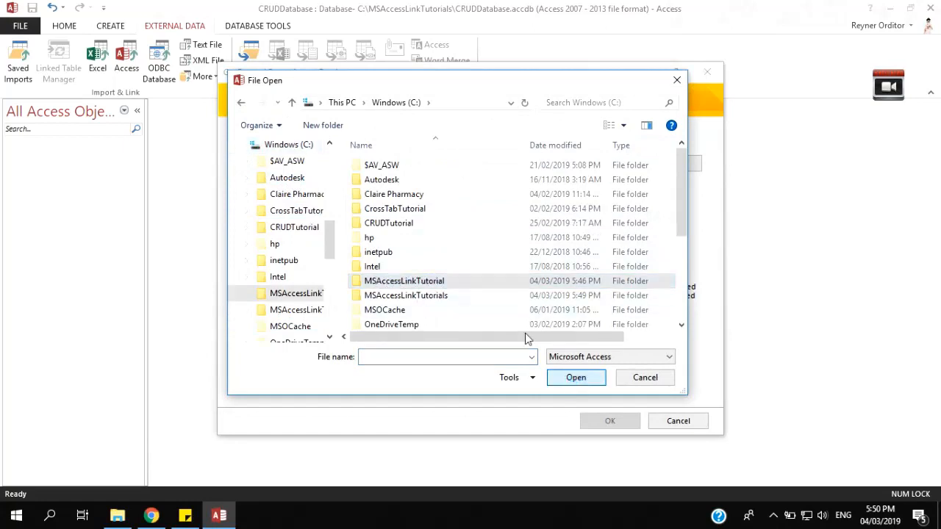
pyautogui.click(396, 166)
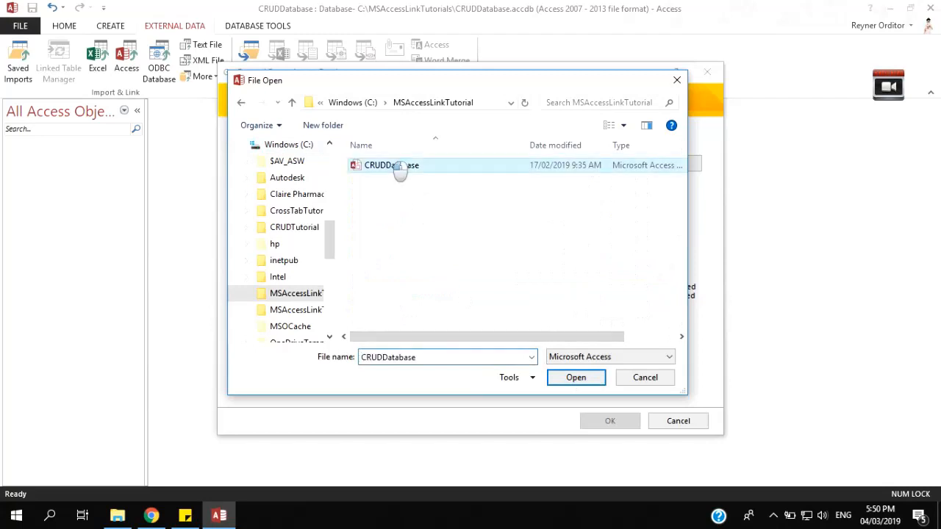
pyautogui.click(570, 379)
pyautogui.click(609, 420)
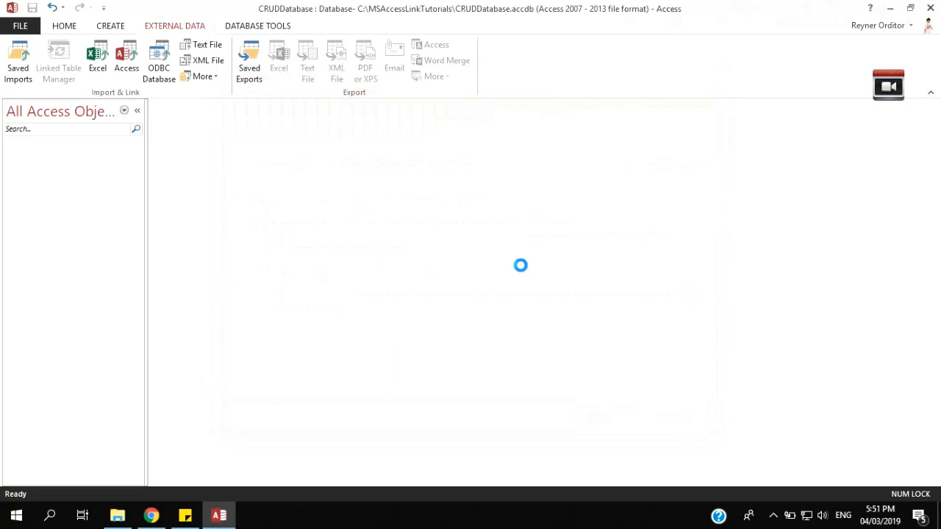
# Step: Select all tables offered for linking and link tblEmployee into the current database
pyautogui.click(212, 96)
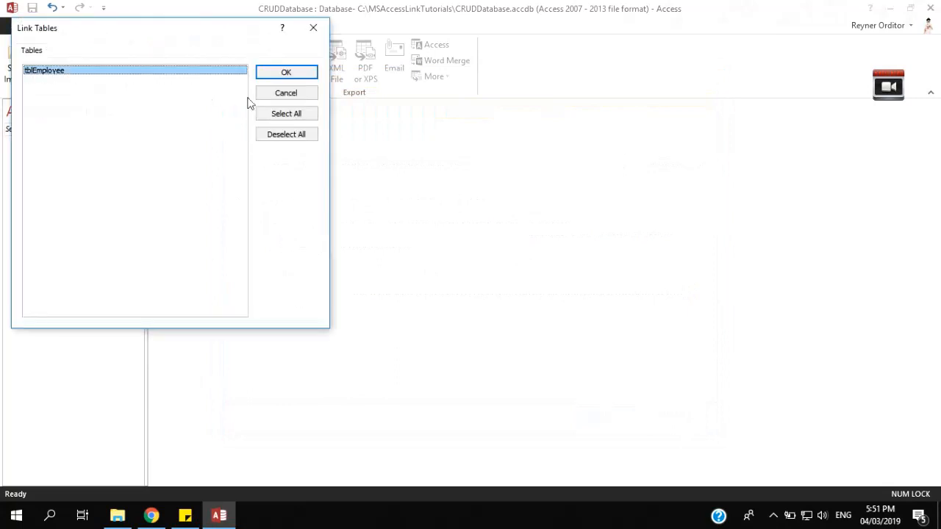
pyautogui.click(279, 116)
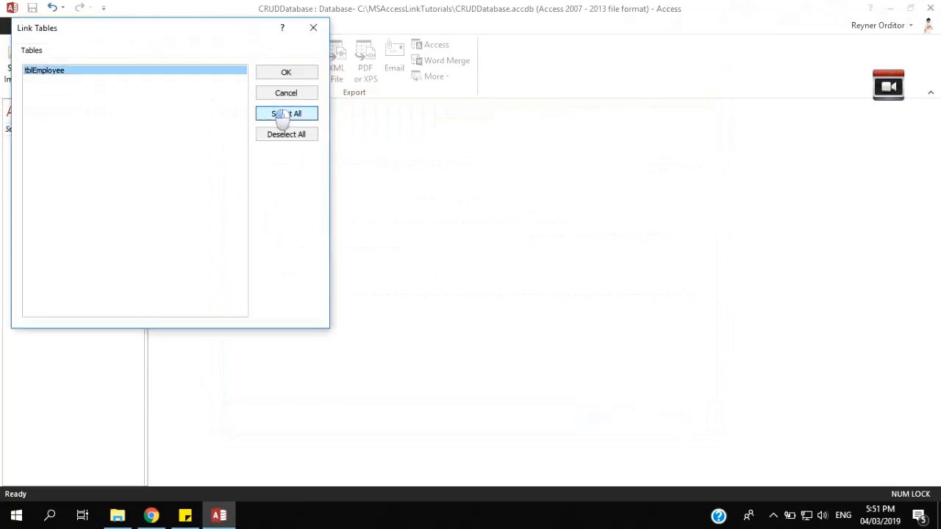
pyautogui.click(291, 72)
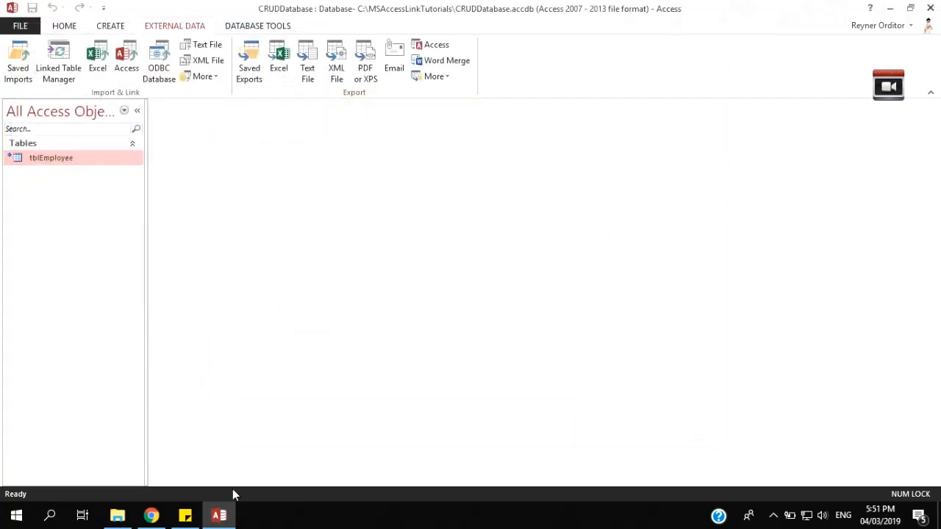
# Step: In the sticky note, add a paragraph reading "As you can see, there's an arrow in the right corner of the table. It means that the"
pyautogui.click(185, 515)
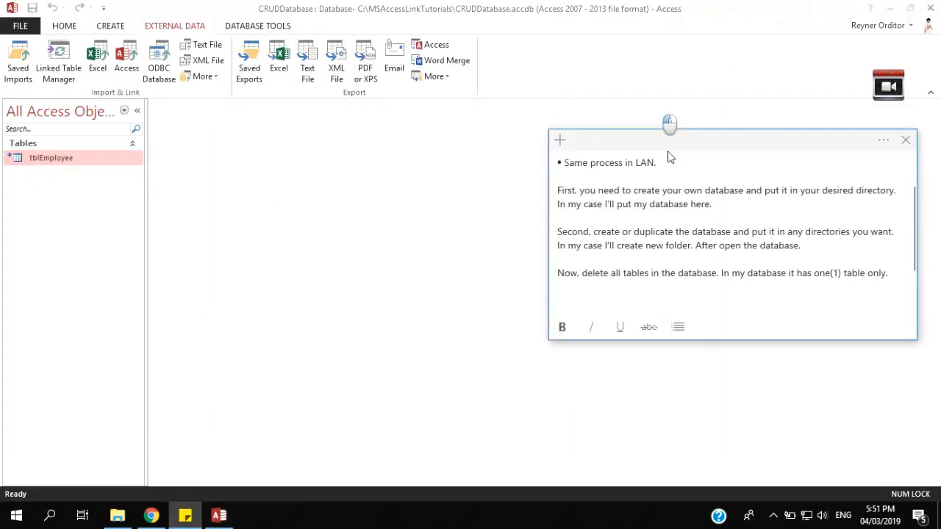
pyautogui.click(899, 272)
pyautogui.write('As you can')
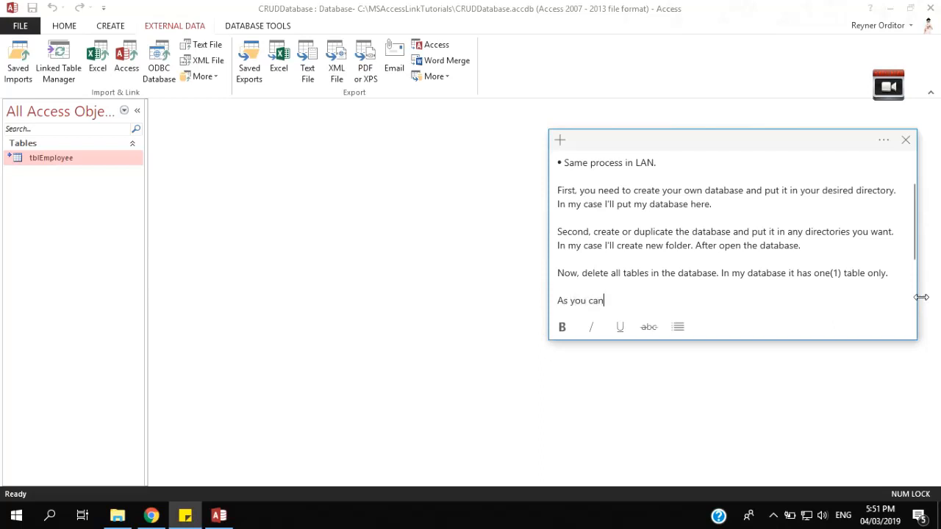
pyautogui.write(" see, there's")
pyautogui.write('an arrow in the right corner of the')
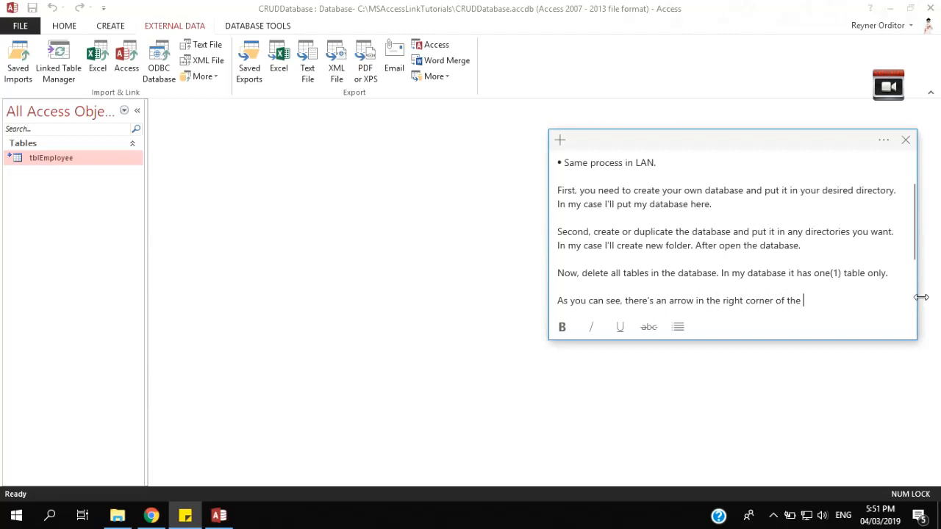
pyautogui.write(' table. It means that the da')
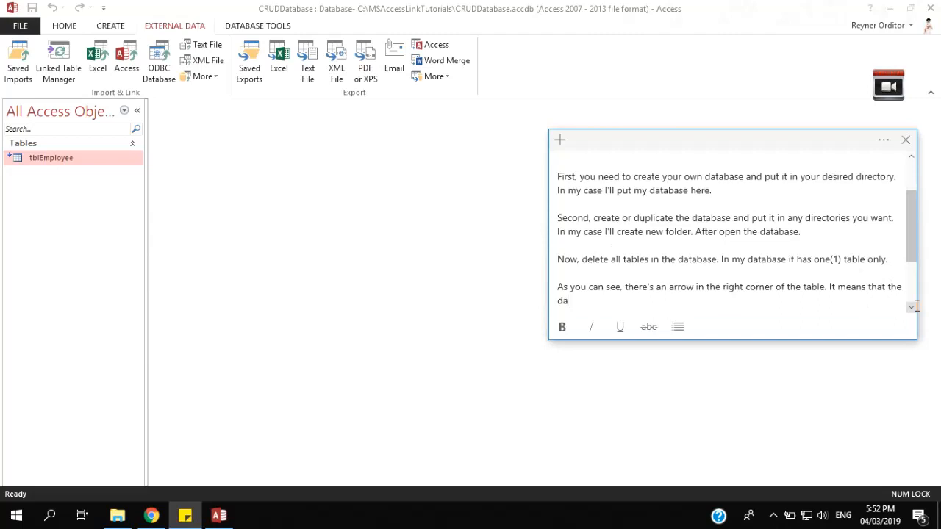
# Step: Complete the sticky note's last sentence with "database have linked to original database." and add "We will check..."
pyautogui.write('tabase have ')
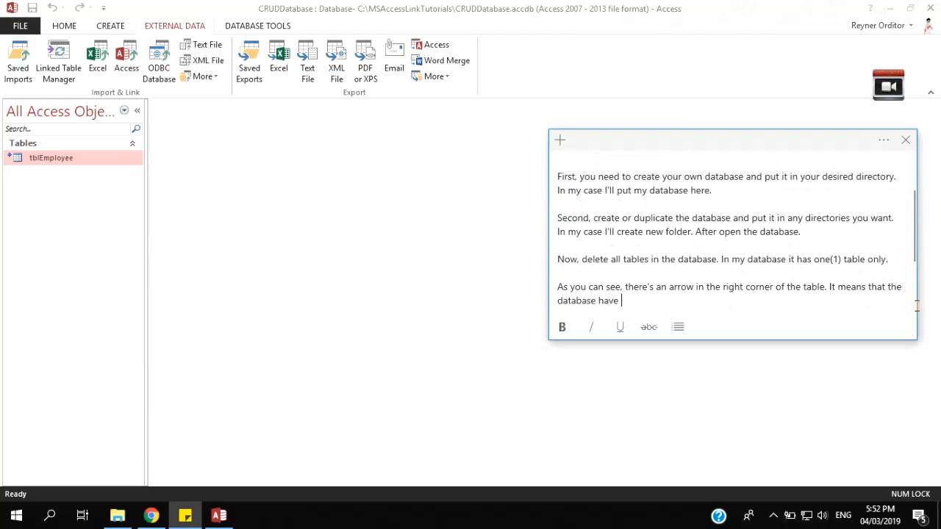
pyautogui.write('linked to orig')
pyautogui.press('BackSpace')
pyautogui.write('go')
pyautogui.press('BackSpace')
pyautogui.write('inal database.')
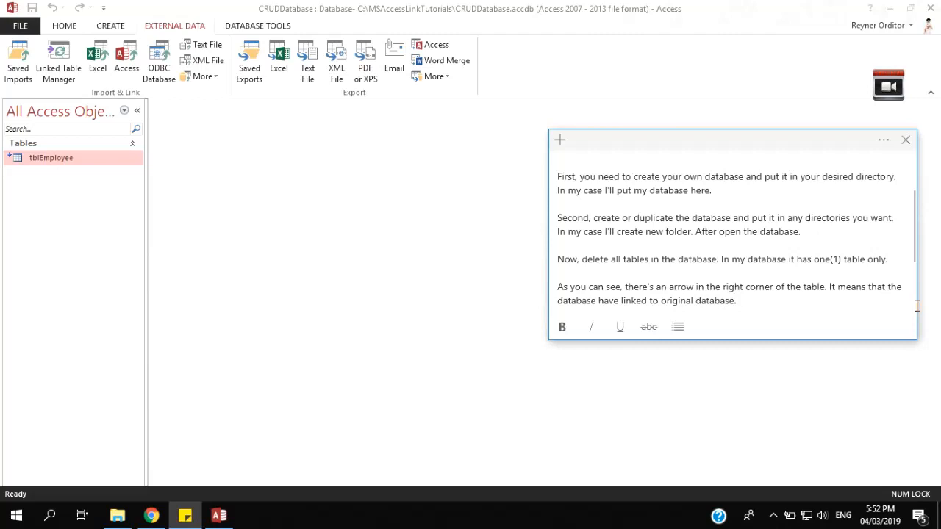
pyautogui.write(' We will check...')
# Step: Open the linked tblEmployee table in Access and shrink the database window so that File Explorer is reachable behind it
pyautogui.click(37, 160)
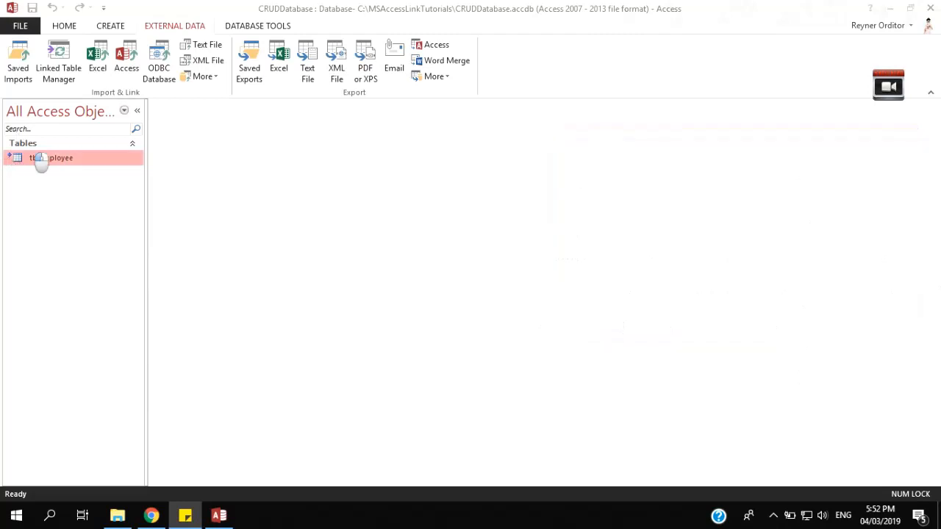
pyautogui.doubleClick(38, 160)
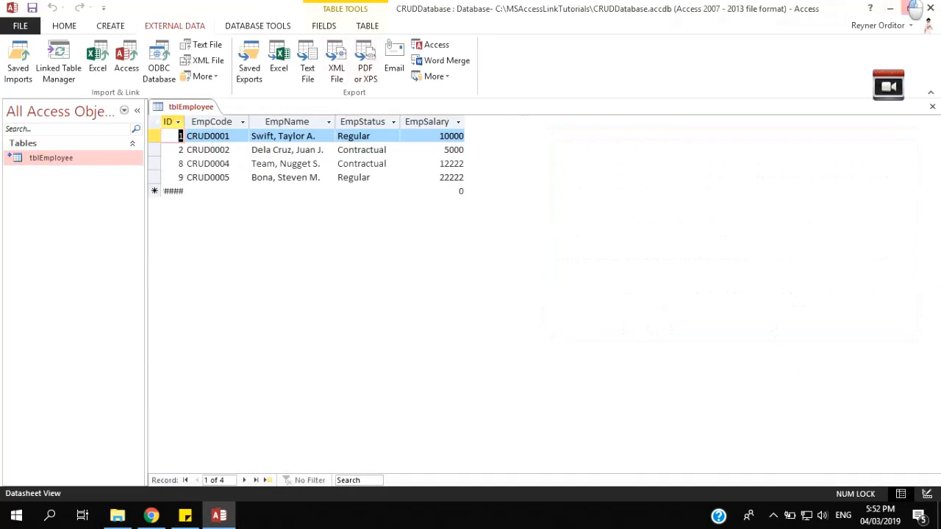
pyautogui.click(910, 7)
pyautogui.moveTo(515, 93); pyautogui.dragTo(735, 102)
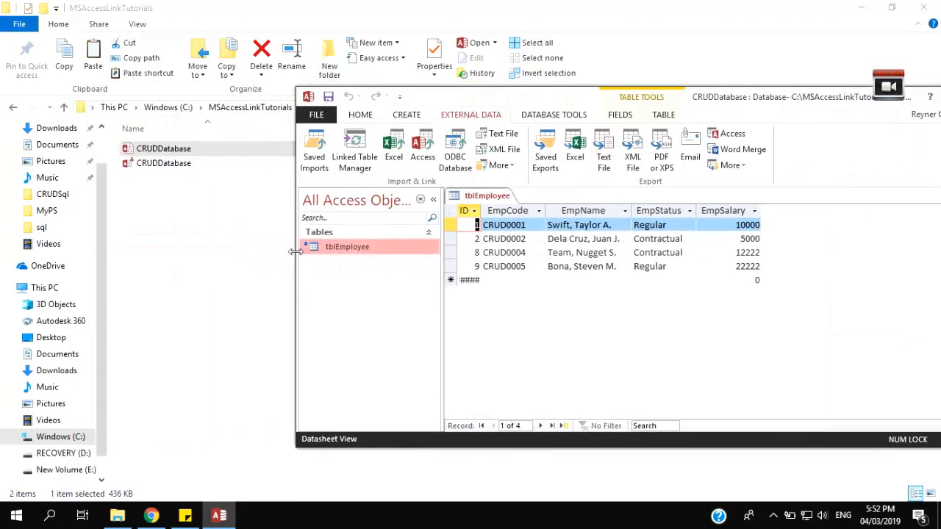
# Step: Go to the root of the C: drive in File Explorer and close the MSAccessLinkTutorials copy of CRUDDatabase
pyautogui.click(229, 244)
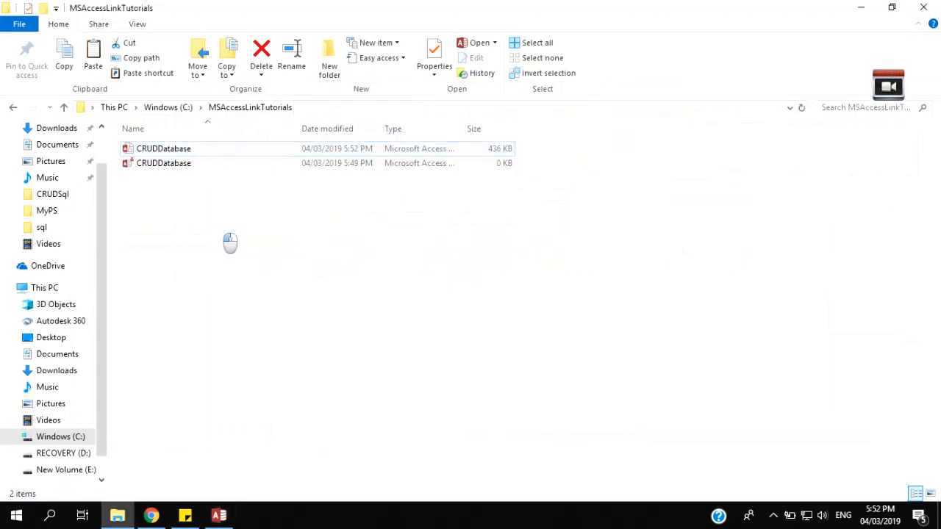
pyautogui.click(170, 108)
pyautogui.click(777, 336)
pyautogui.click(221, 518)
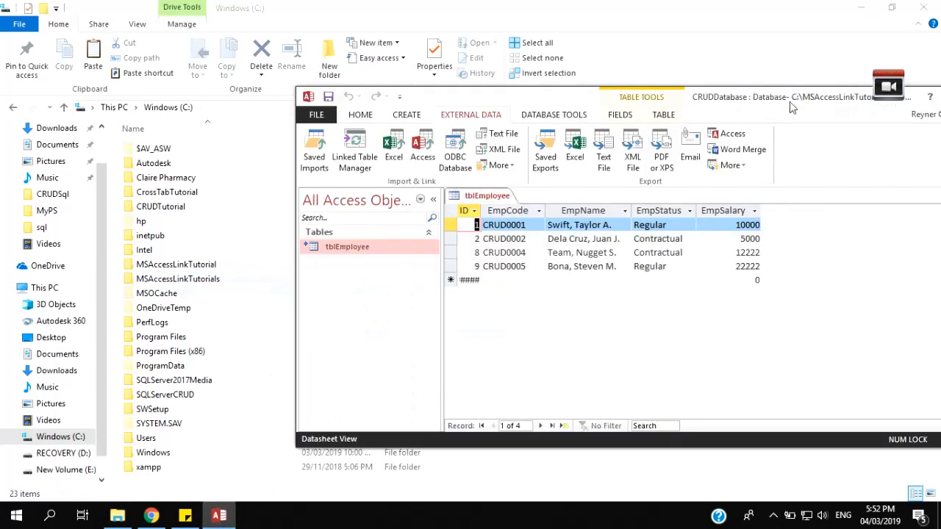
pyautogui.moveTo(886, 91); pyautogui.dragTo(791, 103)
pyautogui.click(891, 111)
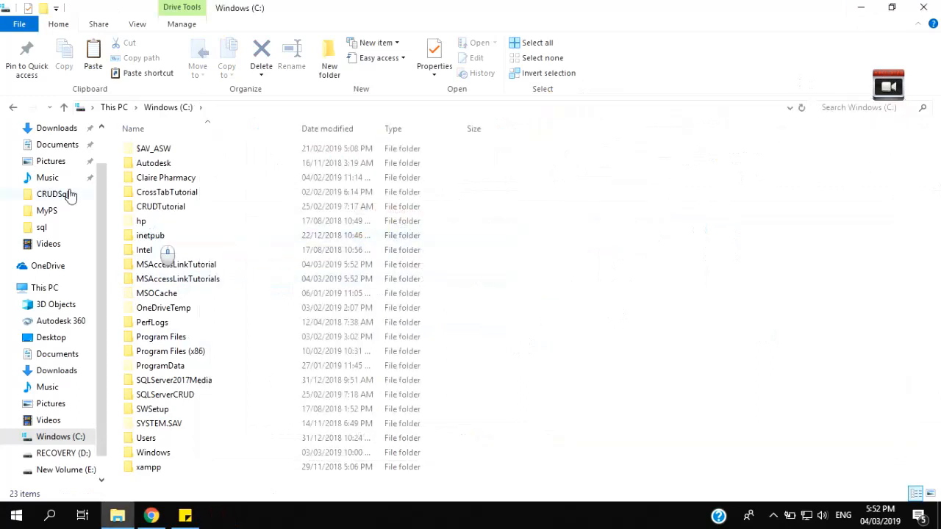
# Step: Open the original CRUDDatabase file from the C: drive's MSAccessLinkTutorial folder
pyautogui.doubleClick(210, 264)
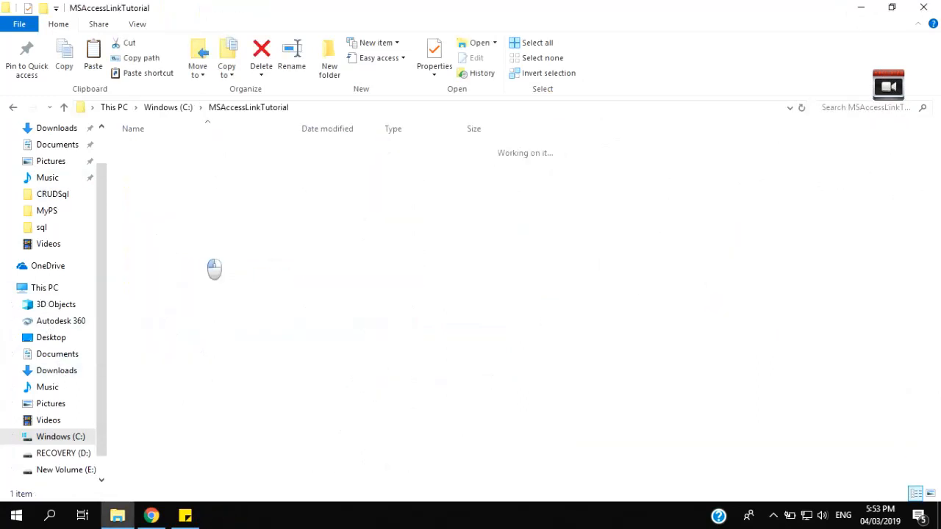
pyautogui.doubleClick(182, 149)
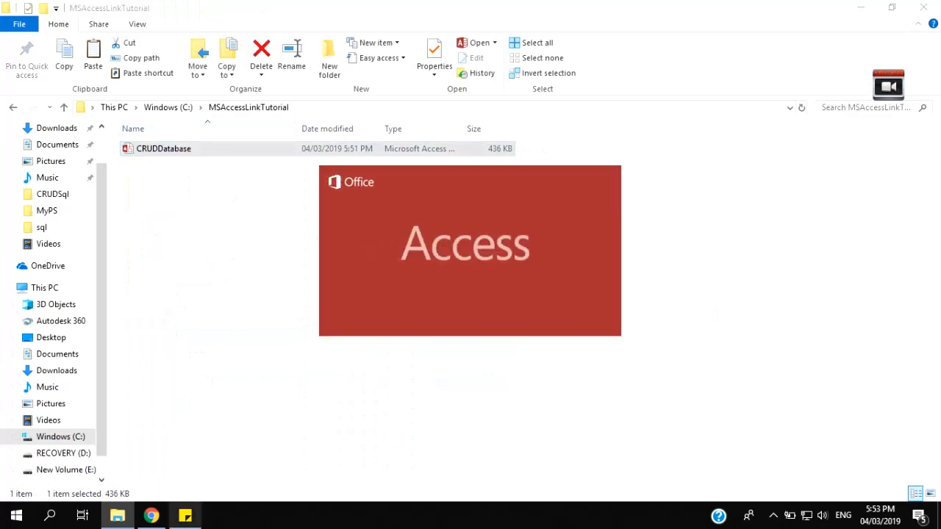
pyautogui.moveTo(681, 116); pyautogui.dragTo(597, 120)
pyautogui.click(494, 215)
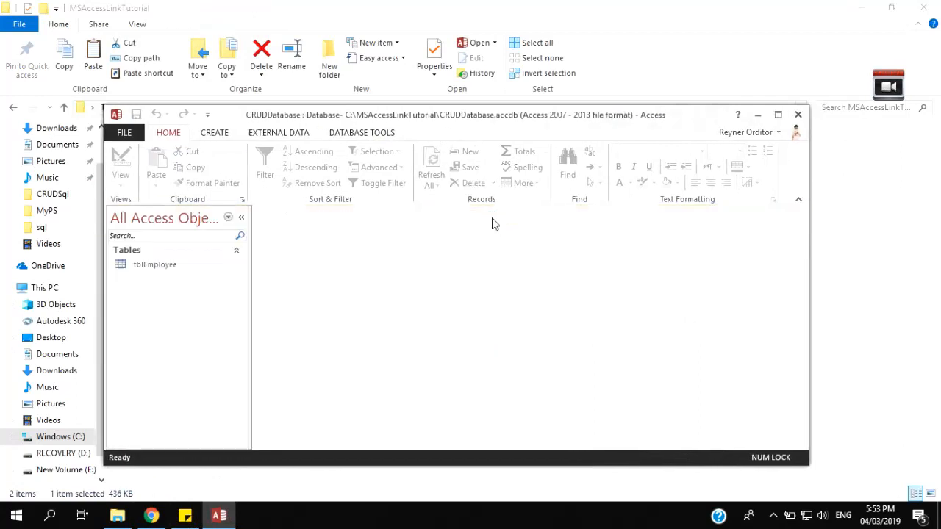
# Step: In the sticky note, set "We will check." apart as its own paragraph and start a new paragraph below it
pyautogui.click(185, 516)
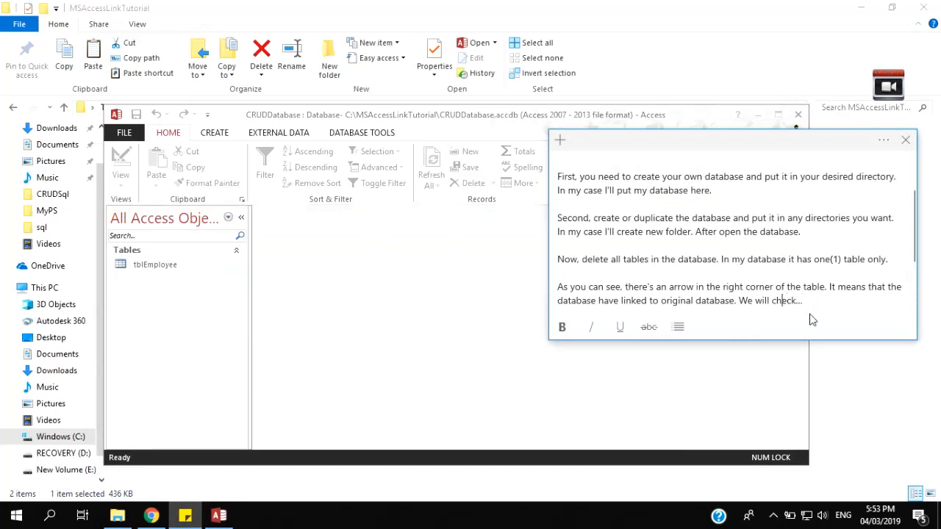
pyautogui.press('Left')
pyautogui.press('Return')
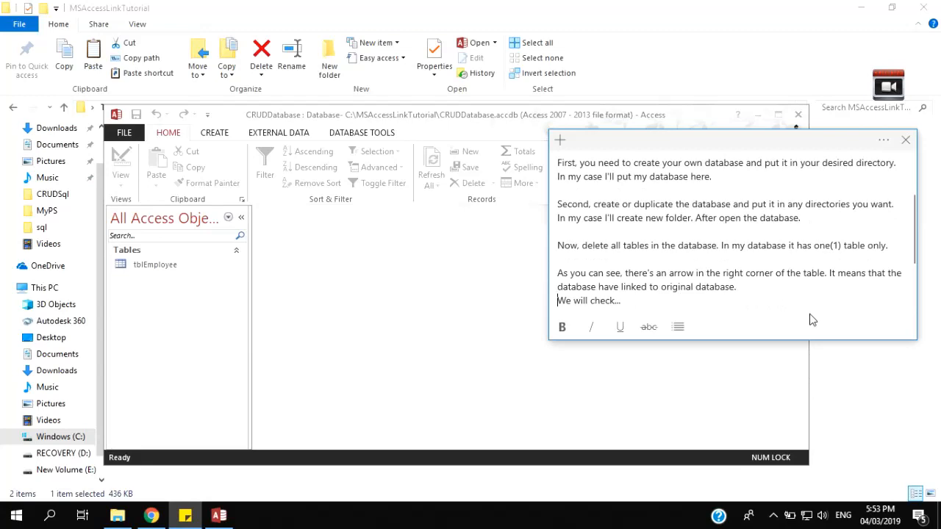
pyautogui.press('Return')
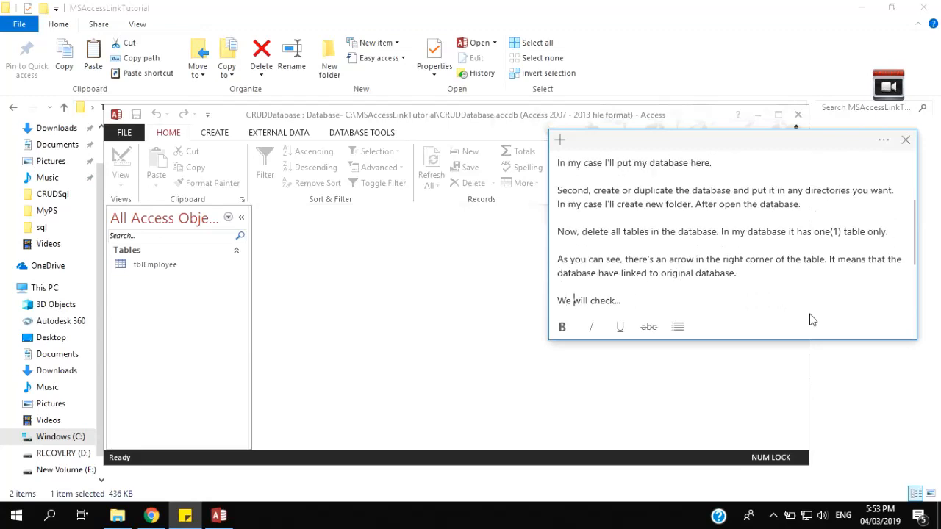
pyautogui.press('Right')
pyautogui.press('Right')
pyautogui.press('Right')
pyautogui.press('Return')
pyautogui.press('Return')
# Step: Write "Open both databases from MSAccessLinkTutorial and" as the new paragraph of the sticky note
pyautogui.write('Open both')
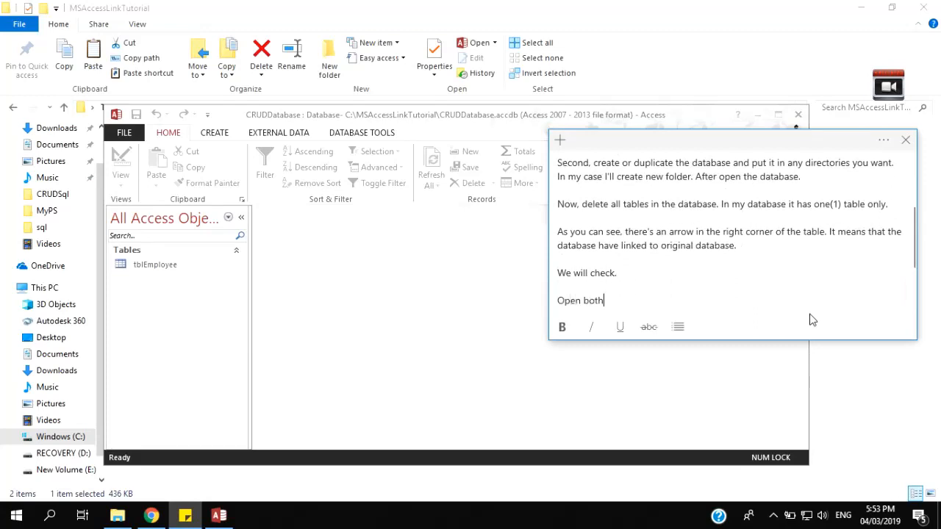
pyautogui.write(' databases from')
pyautogui.moveTo(393, 114); pyautogui.dragTo(415, 140)
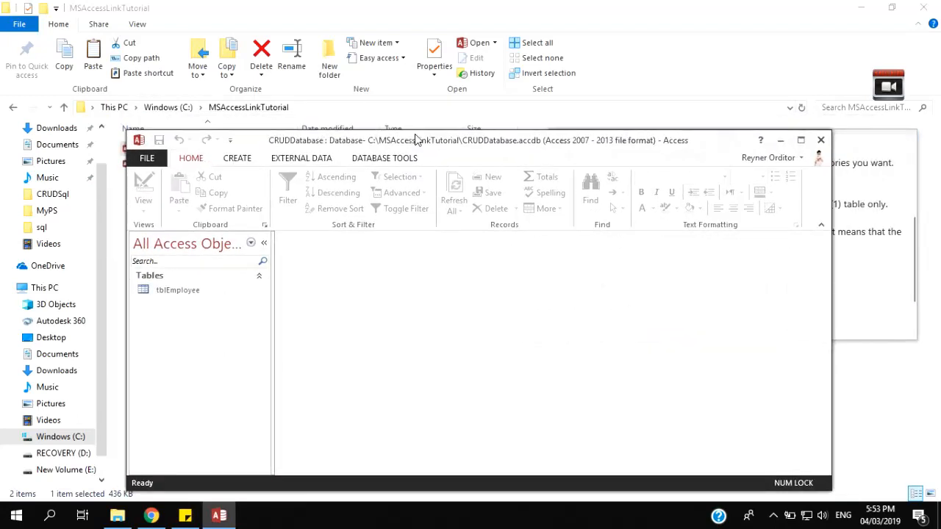
pyautogui.click(878, 311)
pyautogui.write('MSA')
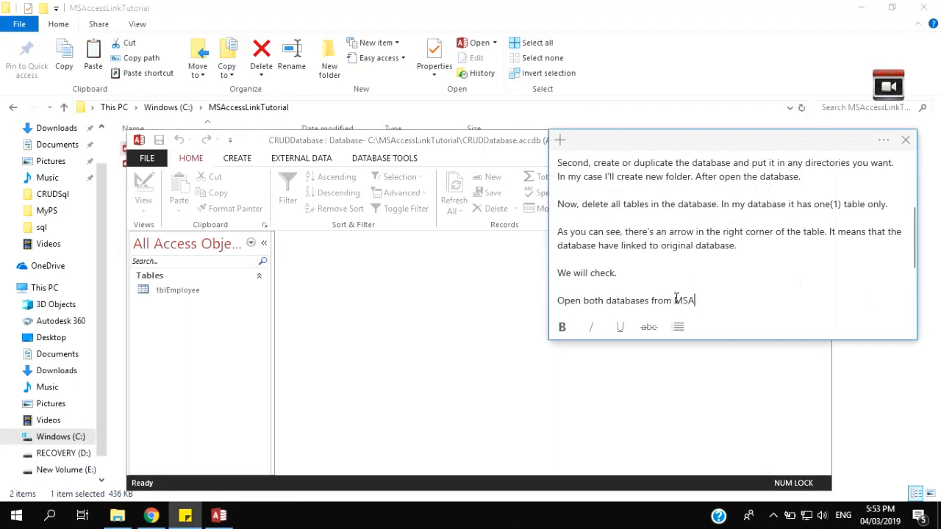
pyautogui.write('ccessLink')
pyautogui.write('t=Tu')
pyautogui.press('BackSpace')
pyautogui.press('BackSpace')
pyautogui.press('BackSpace')
pyautogui.press('BackSpace')
pyautogui.write('Tur')
pyautogui.write('torial')
pyautogui.write(' and')
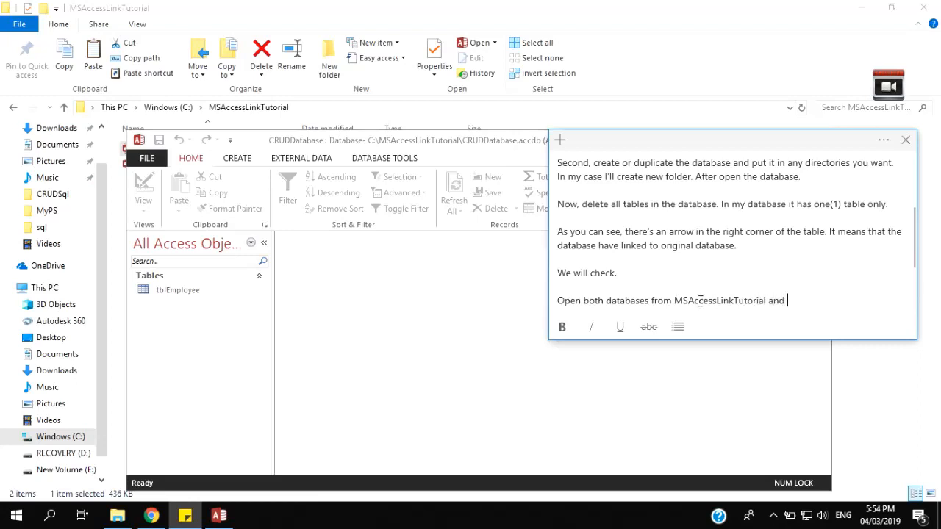
# Step: Copy the folder name MSAccessLinkTutorial to the end of the note's line and change the copy to MSAccessLinkTutorials
pyautogui.doubleClick(701, 301)
pyautogui.hotkey('ctrl', 'c')
pyautogui.click(804, 302)
pyautogui.hotkey('ctrl', 'v')
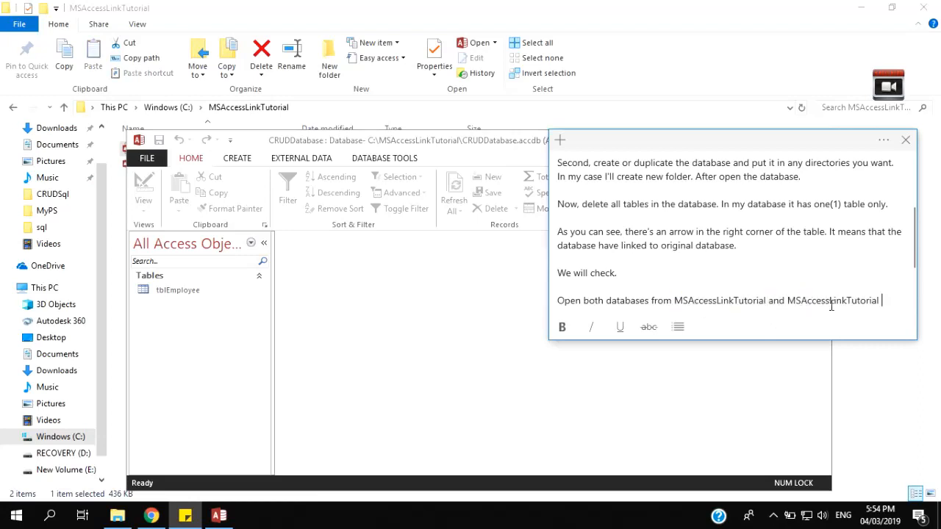
pyautogui.press('BackSpace')
pyautogui.write('s')
pyautogui.scroll(-1, 837, 274)
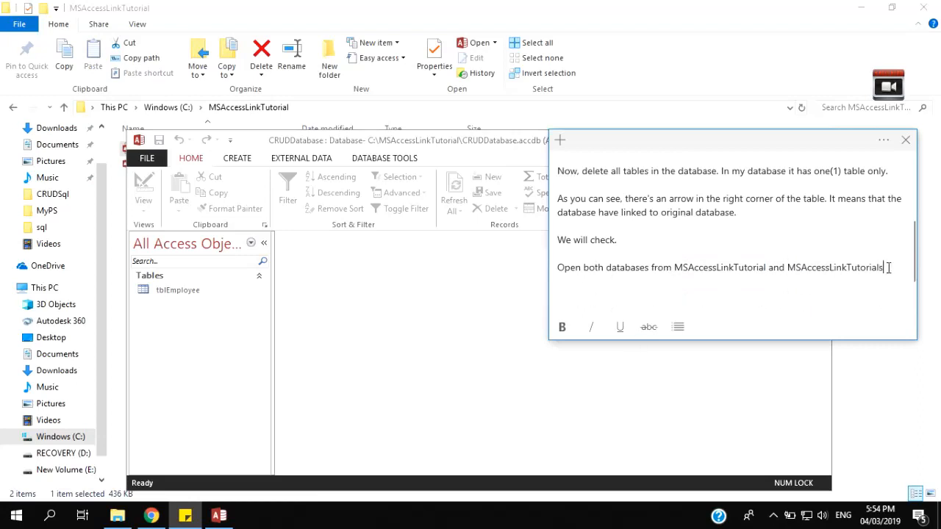
# Step: Open the CRUDDatabase copy from the C: drive's MSAccessLinkTutorials folder alongside the original database
pyautogui.moveTo(349, 145); pyautogui.dragTo(320, 189)
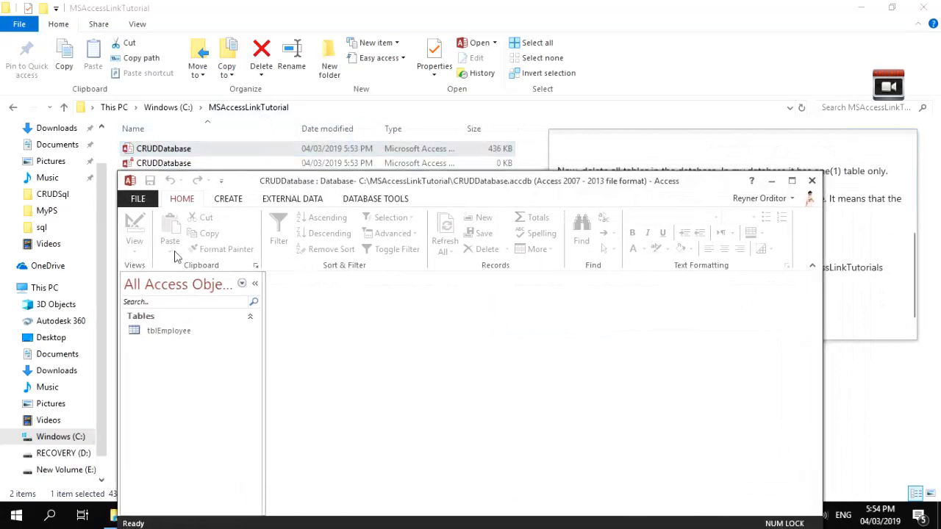
pyautogui.moveTo(250, 181); pyautogui.dragTo(327, 181)
pyautogui.click(139, 147)
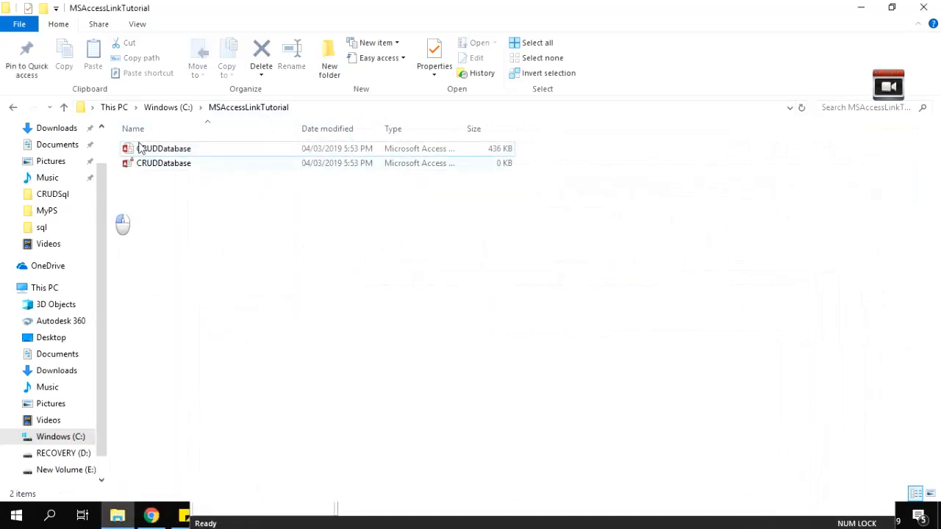
pyautogui.click(64, 107)
pyautogui.doubleClick(206, 282)
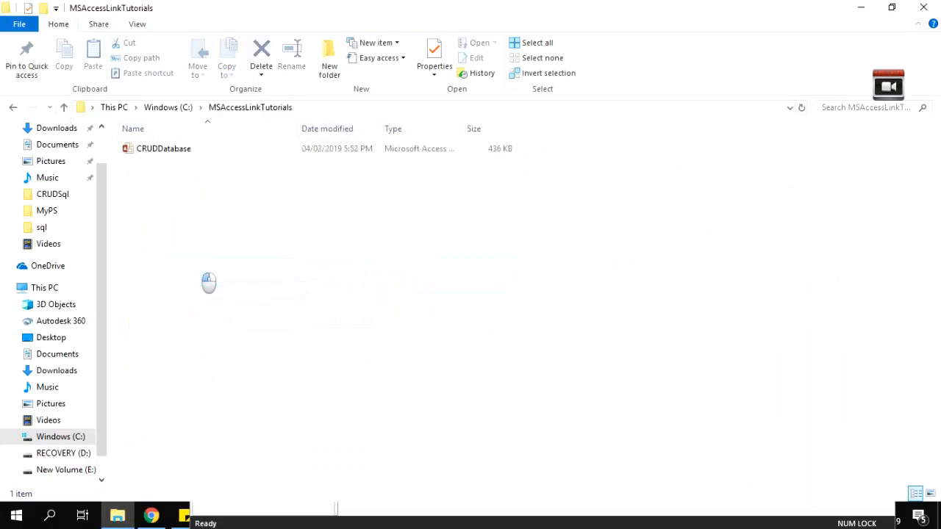
pyautogui.click(177, 154)
pyautogui.press('Return')
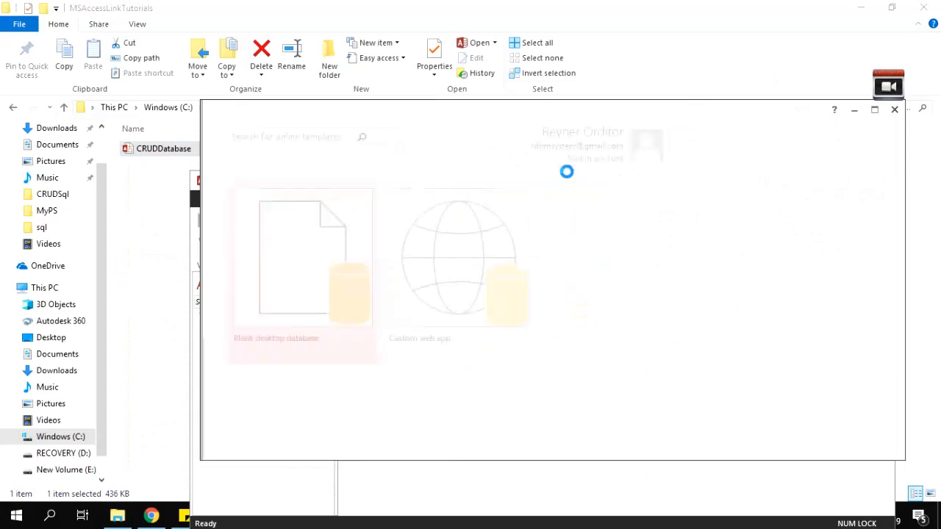
pyautogui.moveTo(477, 107); pyautogui.dragTo(583, 195)
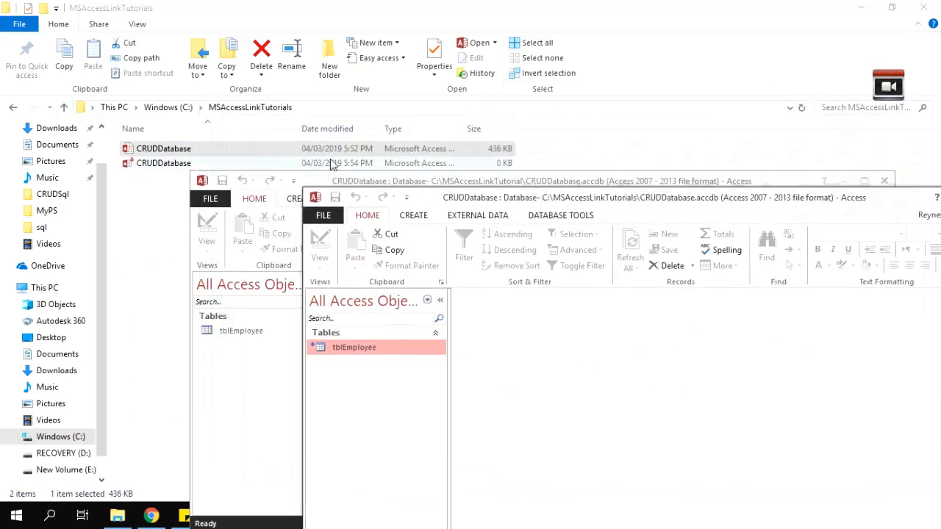
# Step: Narrow the original database's window beside the copy and open its tblEmployee table
pyautogui.moveTo(327, 178); pyautogui.dragTo(221, 144)
pyautogui.moveTo(791, 251); pyautogui.dragTo(523, 251)
pyautogui.doubleClick(162, 298)
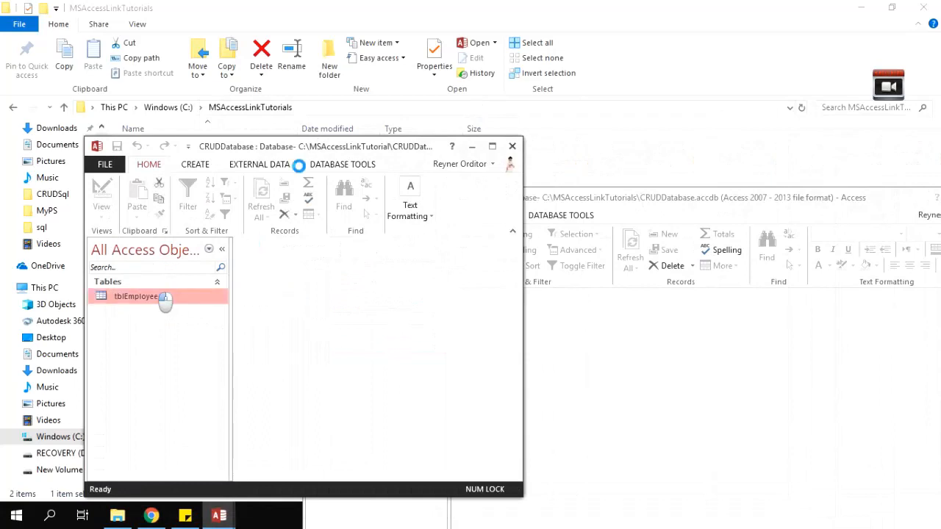
# Step: Resize and position the two CRUDDatabase windows side by side without overlap
pyautogui.moveTo(353, 146); pyautogui.dragTo(319, 138)
pyautogui.moveTo(627, 206); pyautogui.dragTo(629, 164)
pyautogui.moveTo(308, 248); pyautogui.dragTo(597, 248)
pyautogui.moveTo(781, 161); pyautogui.dragTo(683, 138)
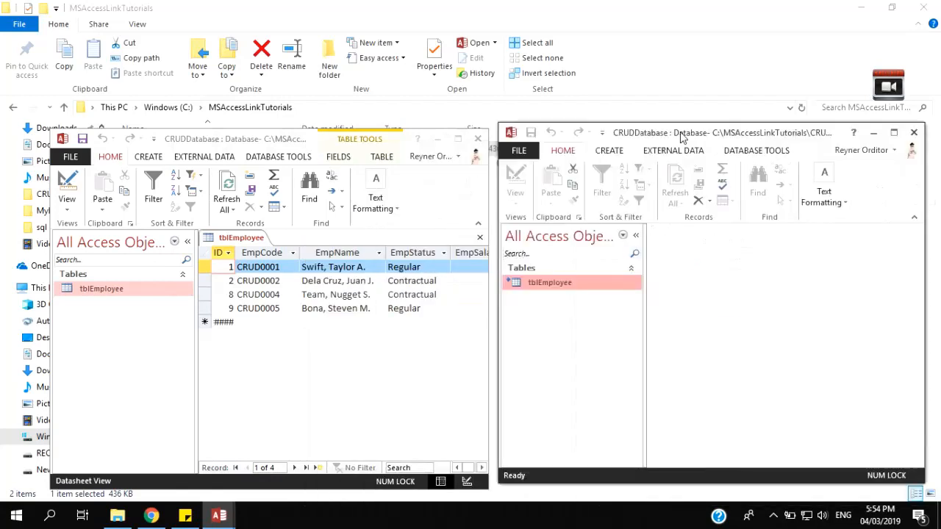
pyautogui.click(487, 188)
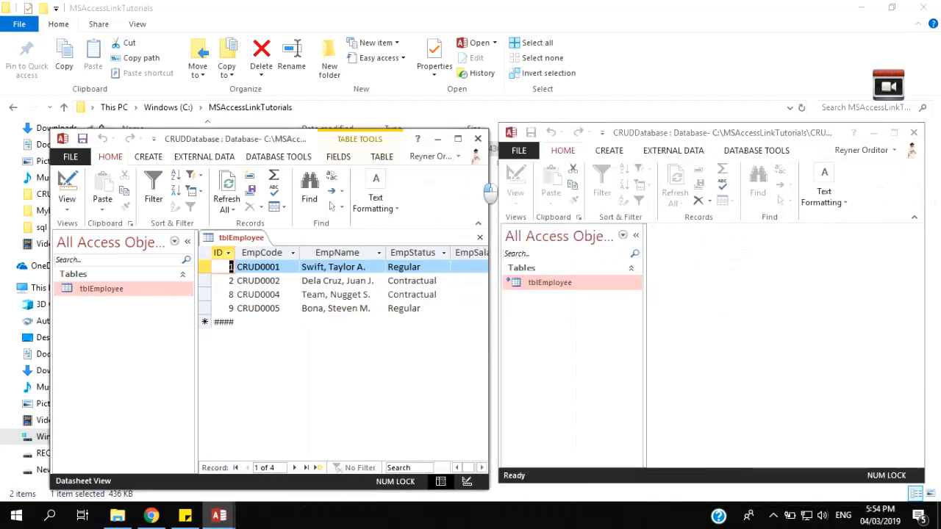
pyautogui.moveTo(489, 199); pyautogui.dragTo(443, 198)
# Step: Minimize File Explorer behind the aligned database windows and open the linked tblEmployee table in the MSAccessLinkTutorials copy
pyautogui.click(787, 10)
pyautogui.click(855, 8)
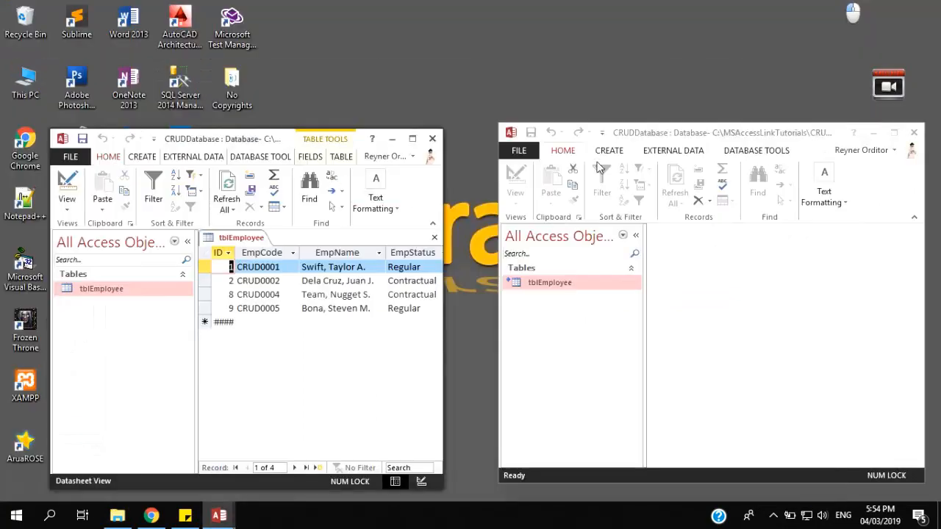
pyautogui.moveTo(654, 135); pyautogui.dragTo(626, 139)
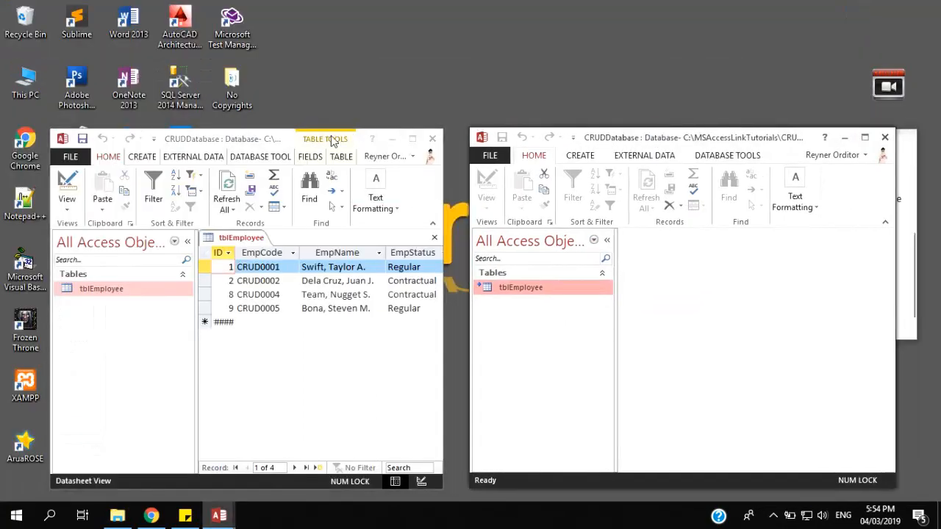
pyautogui.moveTo(297, 140); pyautogui.dragTo(308, 140)
pyautogui.doubleClick(506, 287)
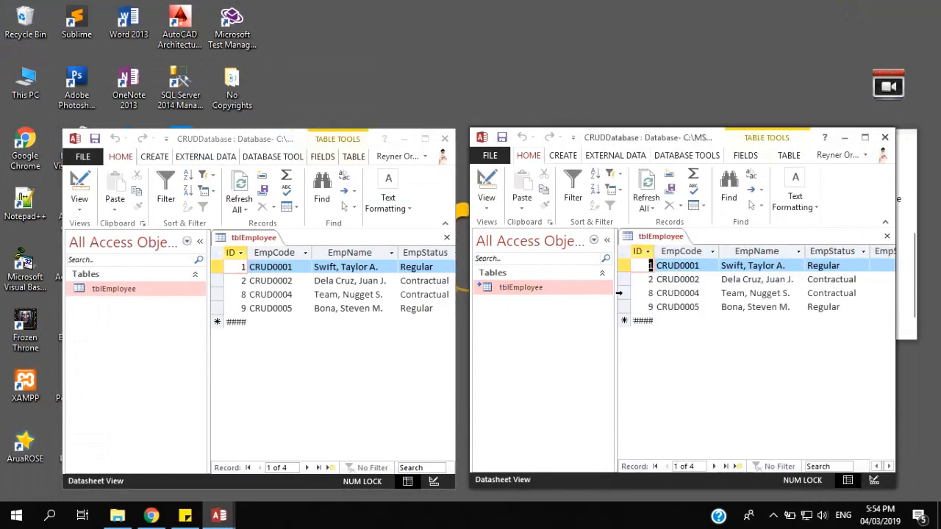
# Step: Narrow the navigation panes of both databases and shift the two database windows slightly upward, keeping them side by side
pyautogui.moveTo(616, 292); pyautogui.dragTo(586, 291)
pyautogui.moveTo(210, 307); pyautogui.dragTo(174, 303)
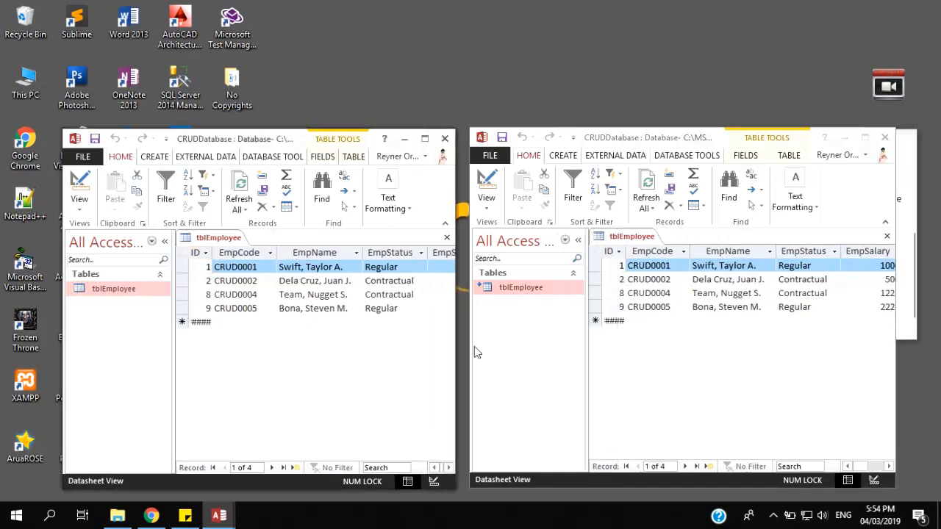
pyautogui.moveTo(259, 138); pyautogui.dragTo(261, 124)
pyautogui.moveTo(605, 132)
pyautogui.mouseDown()
pyautogui.moveTo(619, 135)
pyautogui.moveTo(621, 124)
pyautogui.mouseUp()
# Step: Move the sticky note above the database windows and add the line "Now, lets add data into original database (right side)"
pyautogui.click(914, 241)
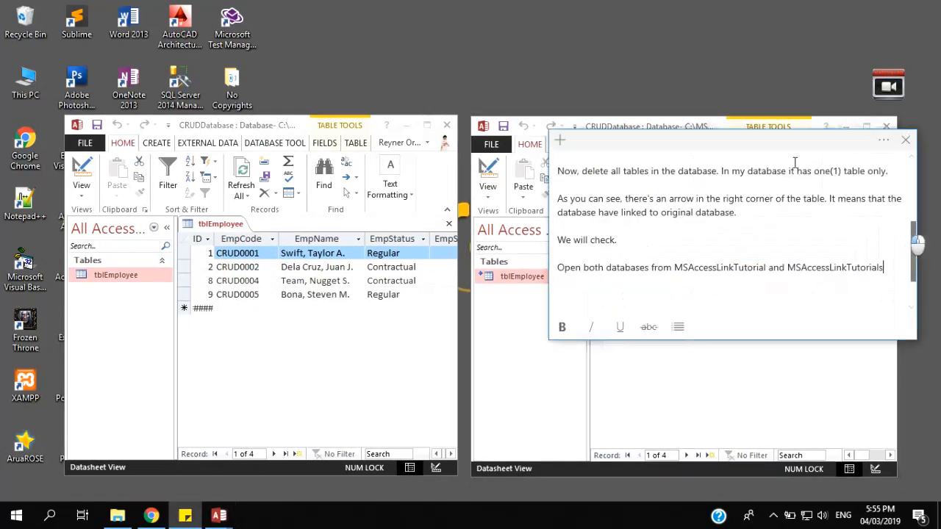
pyautogui.moveTo(734, 138); pyautogui.dragTo(667, 20)
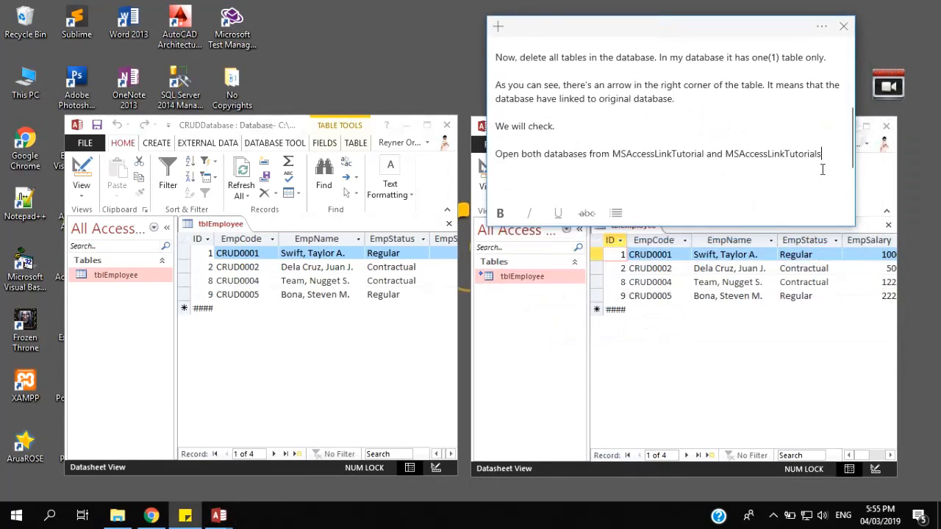
pyautogui.press('Return')
pyautogui.press('Return')
pyautogui.write('Now, lets add data into')
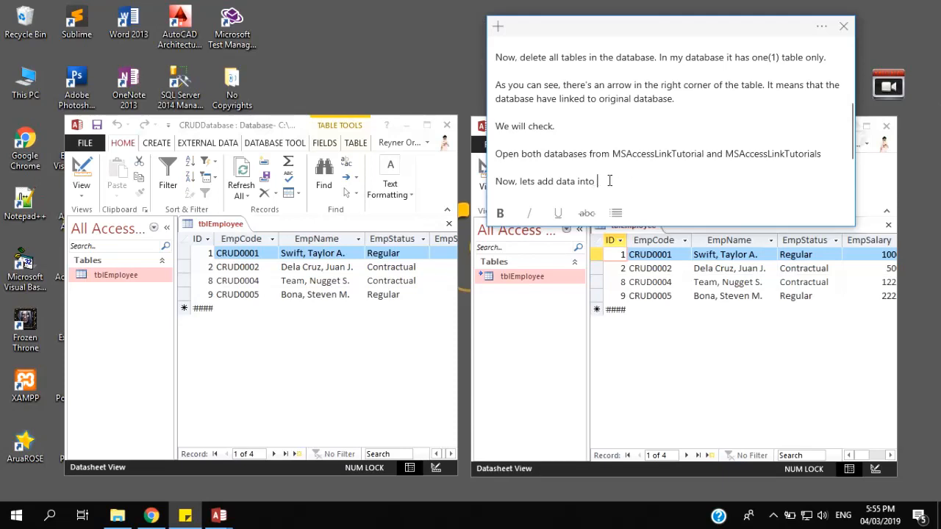
pyautogui.write('original database (right side')
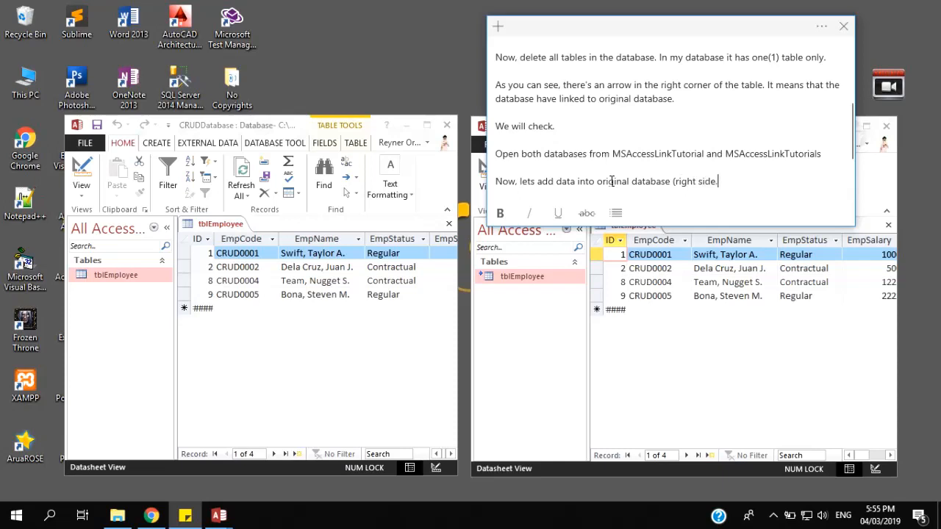
pyautogui.write(')')
# Step: Start a new record in the original database's tblEmployee table with EmpCode CRUD0006 and EmpName "Test, Test, T."
pyautogui.click(239, 307)
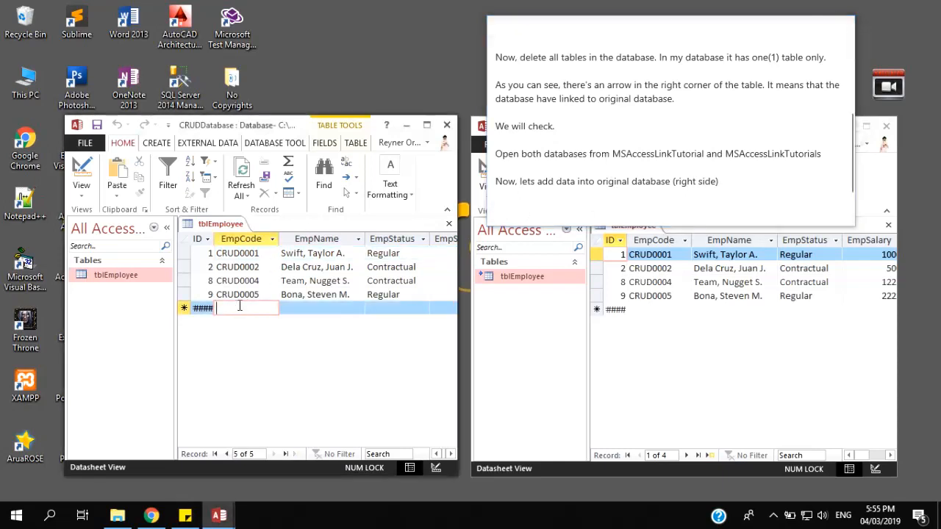
pyautogui.press('Up')
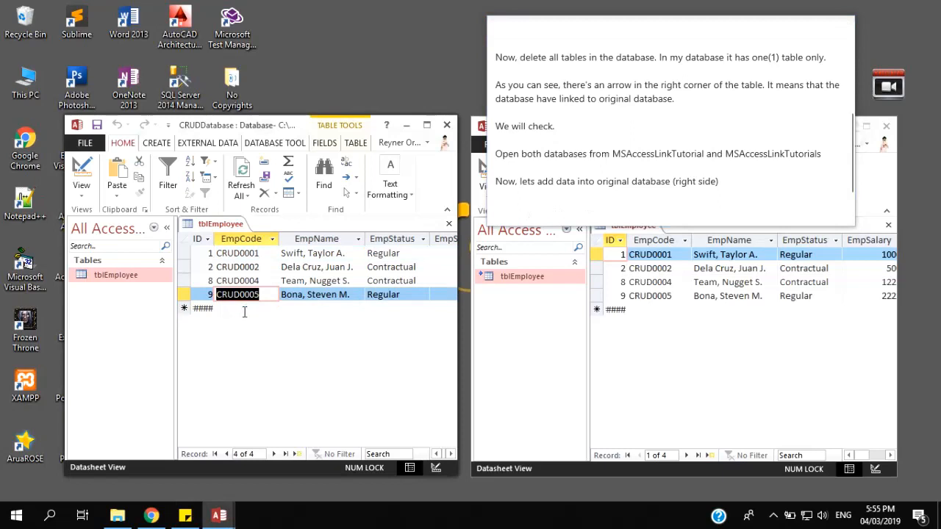
pyautogui.click(250, 310)
pyautogui.hotkey('ctrl', 'v')
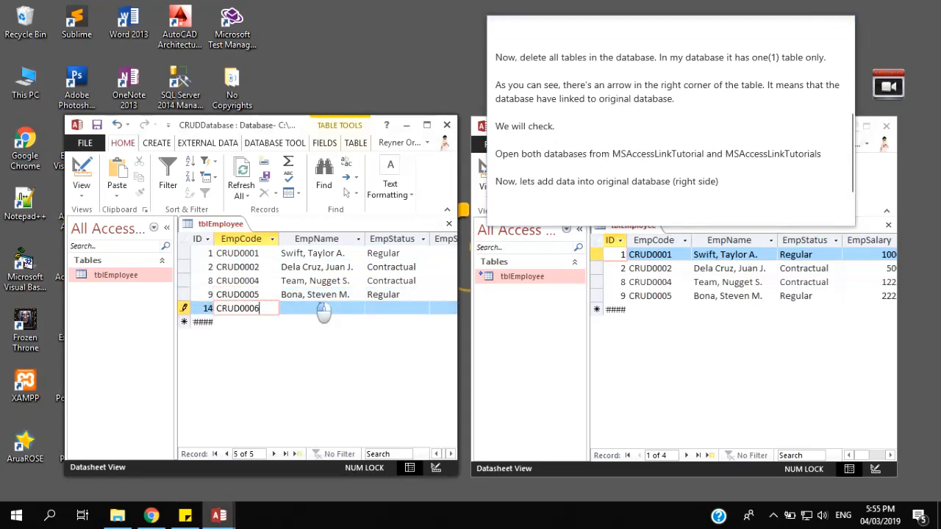
pyautogui.click(320, 308)
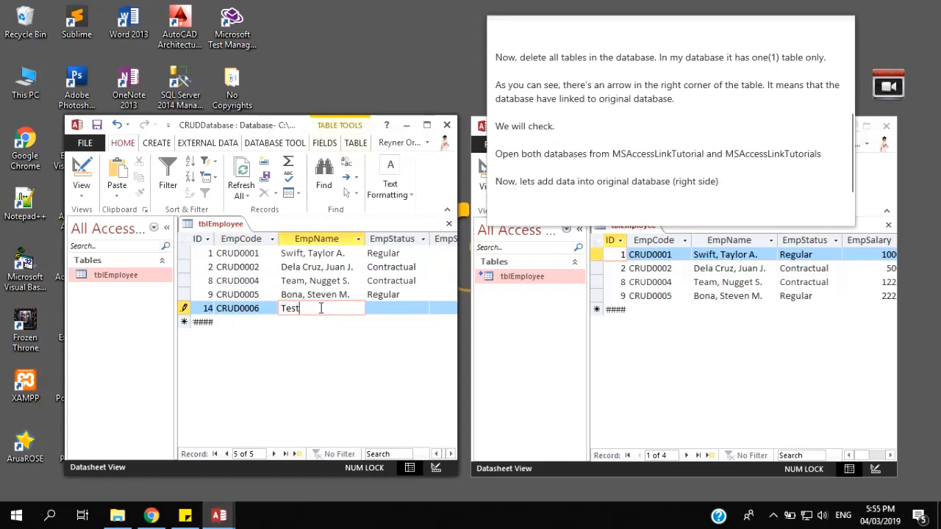
pyautogui.write('Test, Test, T.')
# Step: Complete the CRUD0006 record with EmpStatus Regular and EmpSalary 22222, and save the record
pyautogui.click(386, 302)
pyautogui.hotkey('ctrl', 'c')
pyautogui.click(387, 308)
pyautogui.hotkey('ctrl', 'v')
pyautogui.click(430, 308)
pyautogui.press('Tab')
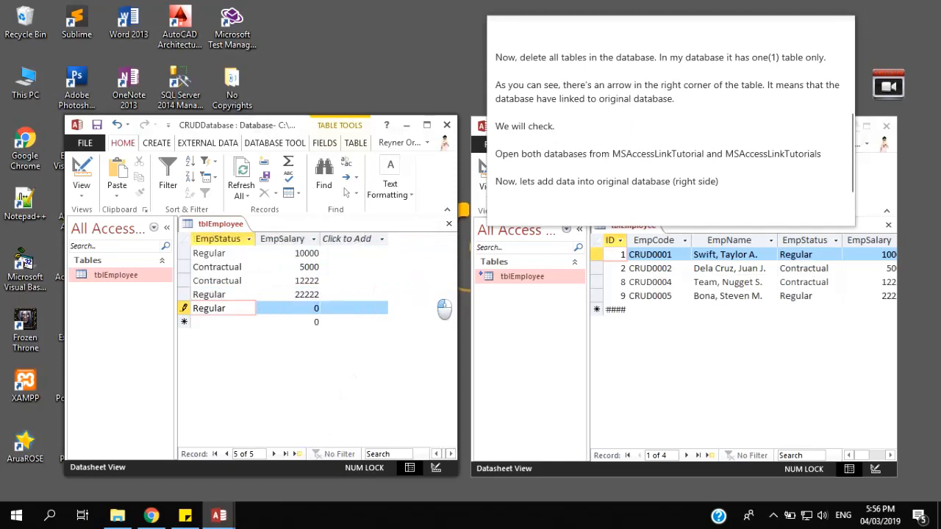
pyautogui.click(303, 308)
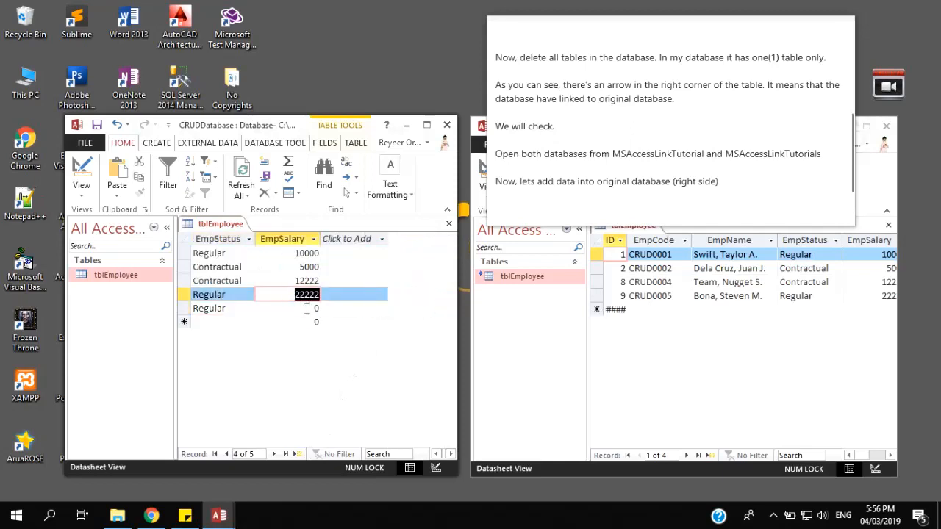
pyautogui.write('22222')
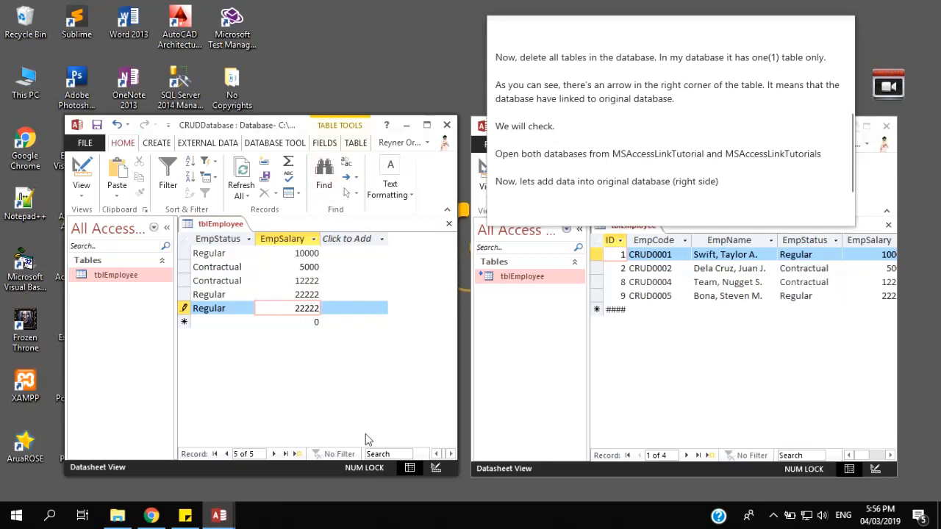
pyautogui.click(437, 453)
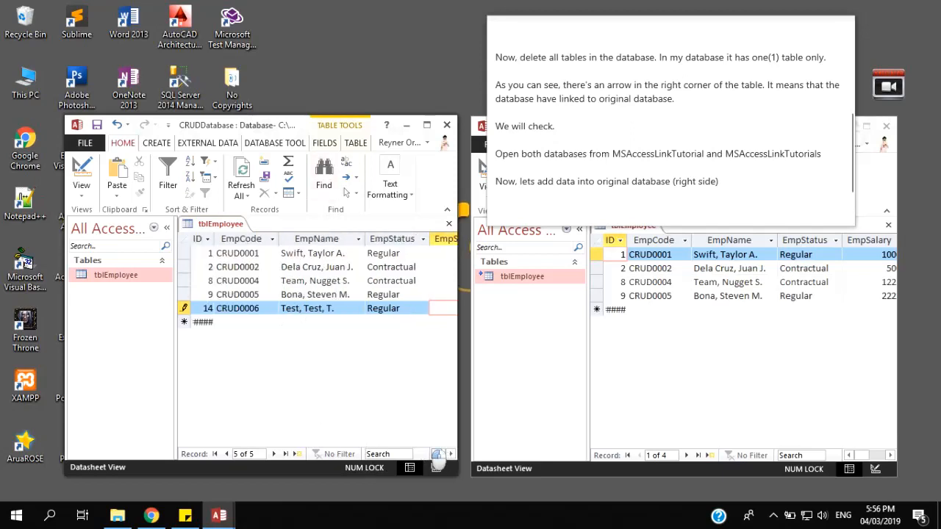
pyautogui.press('Tab')
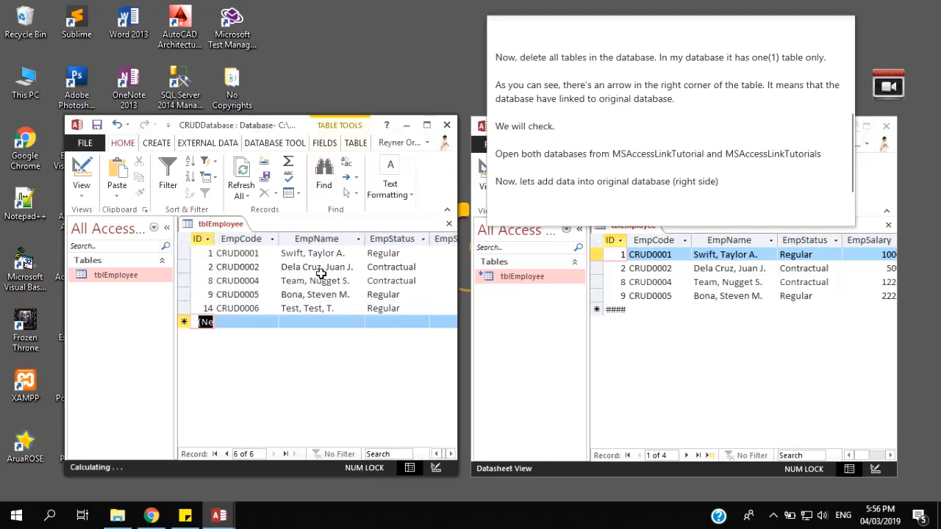
pyautogui.click(324, 294)
# Step: Add the line "Then refresh the copied database (left side)" to the sticky note
pyautogui.click(745, 183)
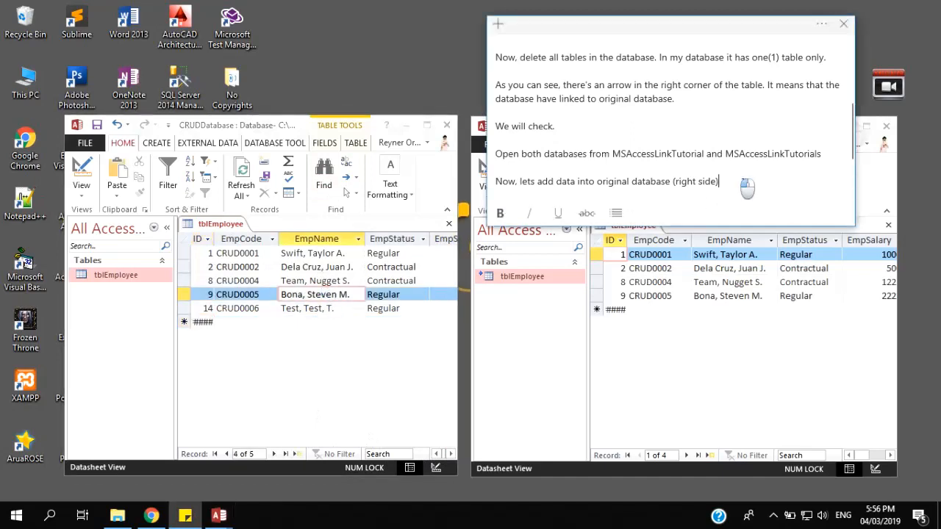
pyautogui.press('Return')
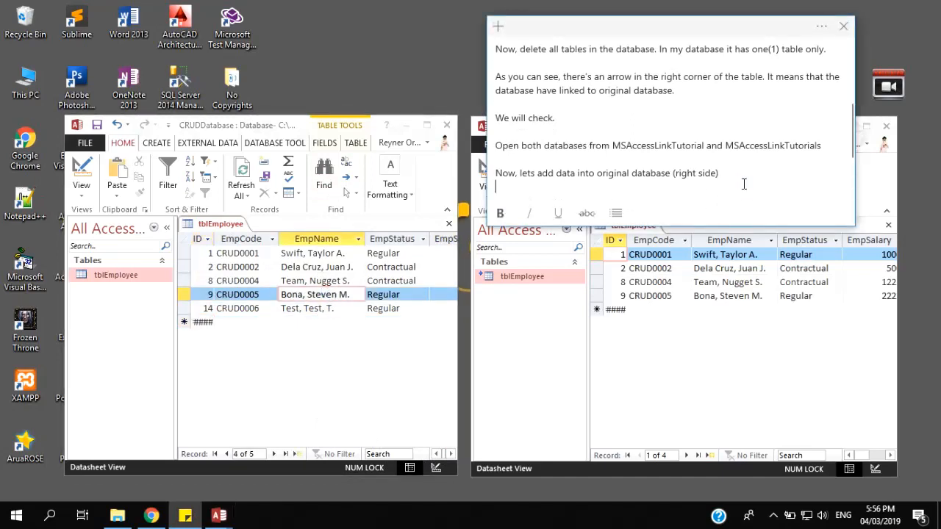
pyautogui.write('Then refresh the copied database (')
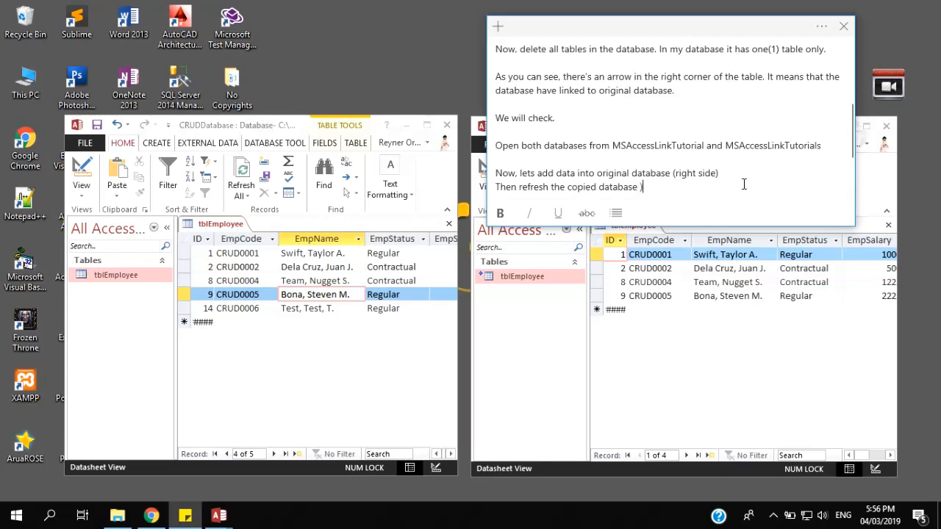
pyautogui.press('BackSpace')
pyautogui.write('left side)')
# Step: Refresh the linked tblEmployee table in the copied database and check it for the CRUD0006 record
pyautogui.click(734, 283)
pyautogui.click(650, 180)
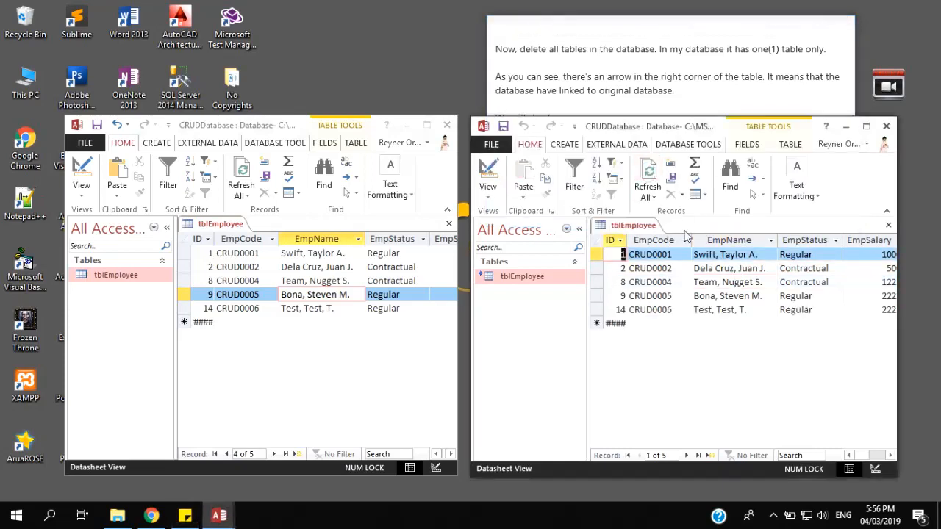
pyautogui.click(709, 309)
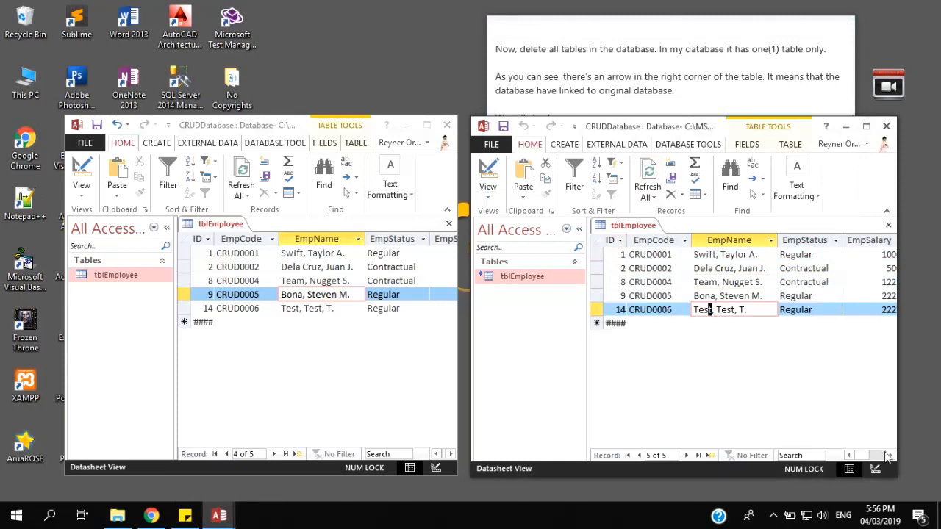
pyautogui.moveTo(861, 456)
pyautogui.mouseDown()
pyautogui.moveTo(870, 458)
pyautogui.moveTo(861, 459)
pyautogui.mouseUp()
# Step: Add the line "Do this in vice versa." to the sticky note, separated from the previous instructions by a blank line
pyautogui.click(700, 25)
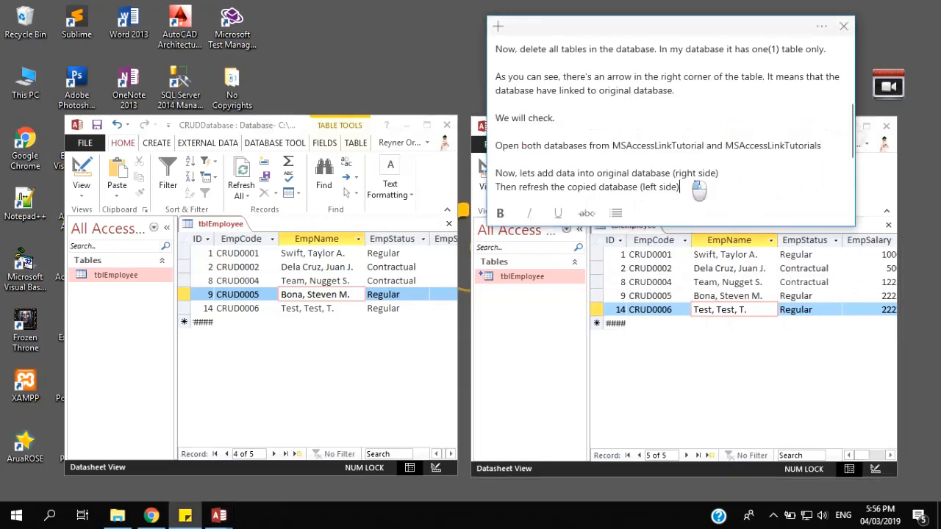
pyautogui.press('Return')
pyautogui.press('Return')
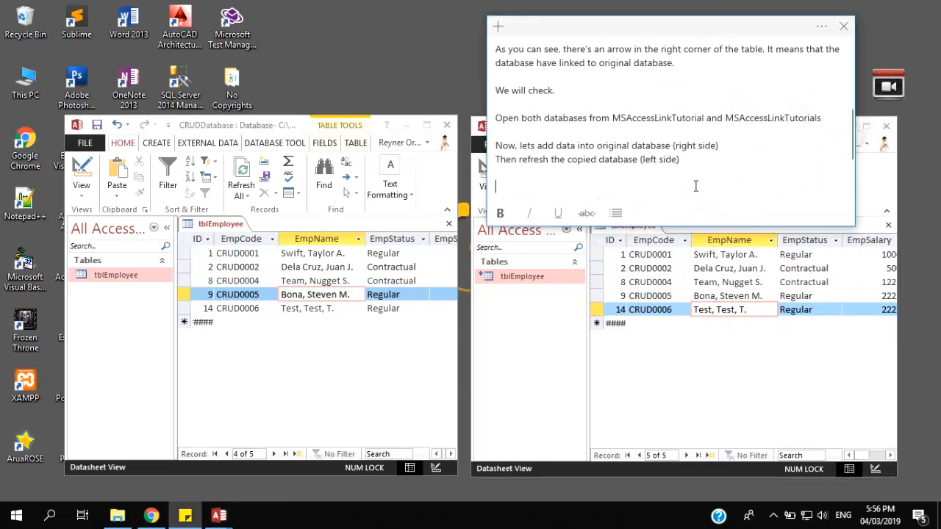
pyautogui.write('Do this in vice versa')
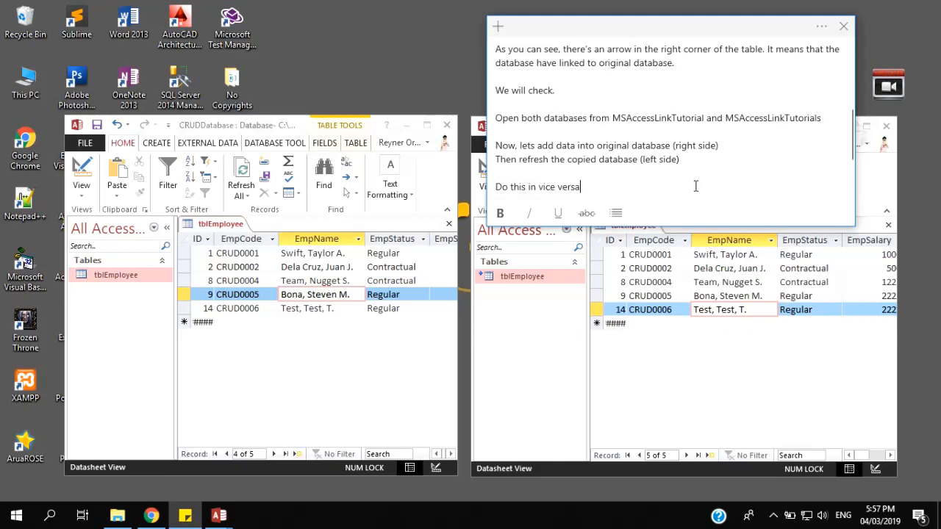
pyautogui.write('...')
pyautogui.press('Return')
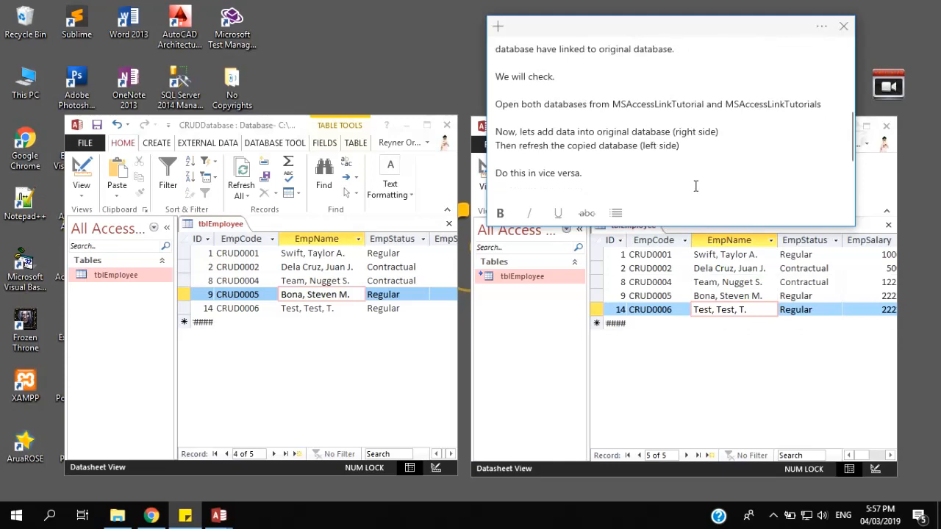
# Step: Try to paste copied employee data as a whole new record into the linked tblEmployee table of the copied database
pyautogui.click(751, 282)
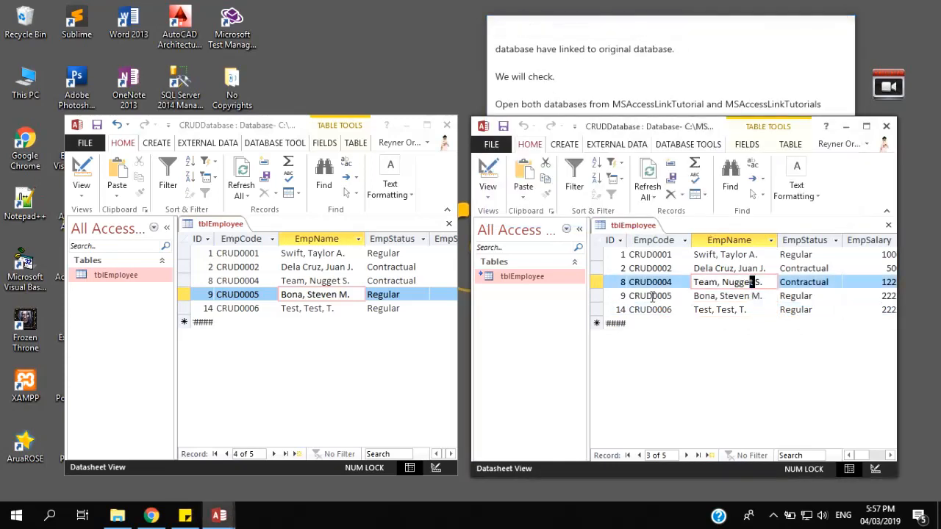
pyautogui.moveTo(600, 295); pyautogui.dragTo(601, 328)
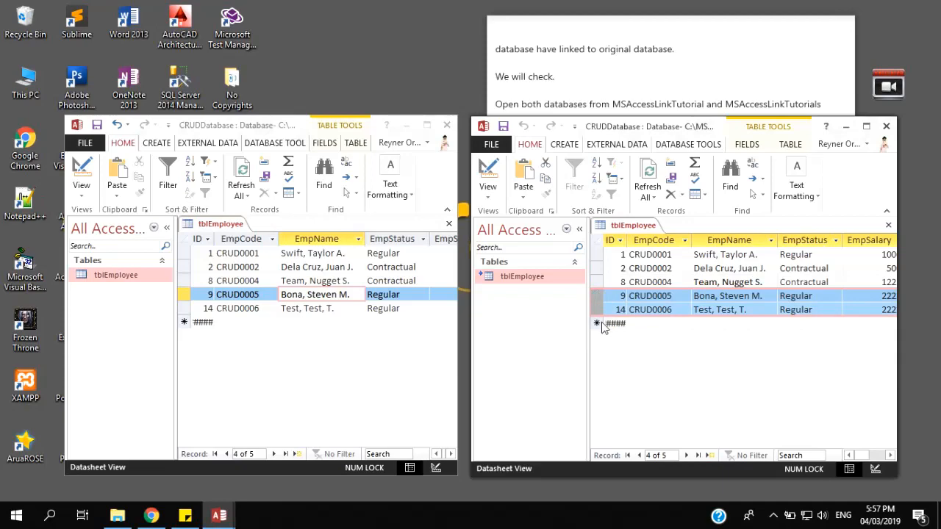
pyautogui.click(599, 323)
pyautogui.hotkey('ctrl', 'v')
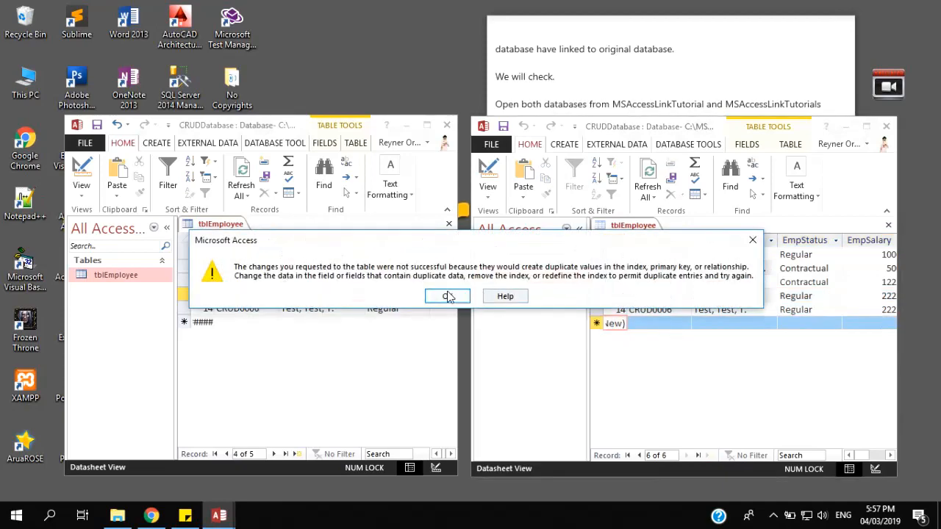
pyautogui.click(454, 295)
pyautogui.click(431, 297)
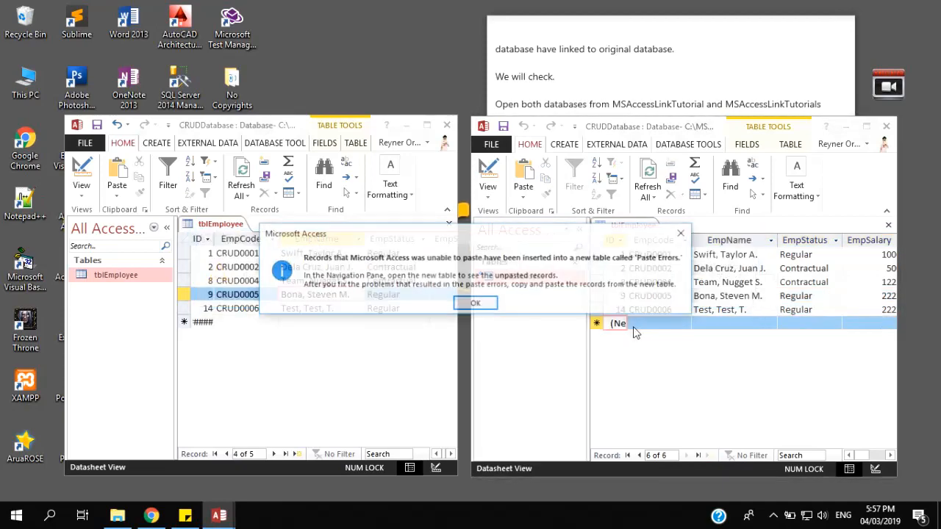
pyautogui.click(476, 303)
# Step: Delete the Paste Errors table from the copied database
pyautogui.click(522, 276)
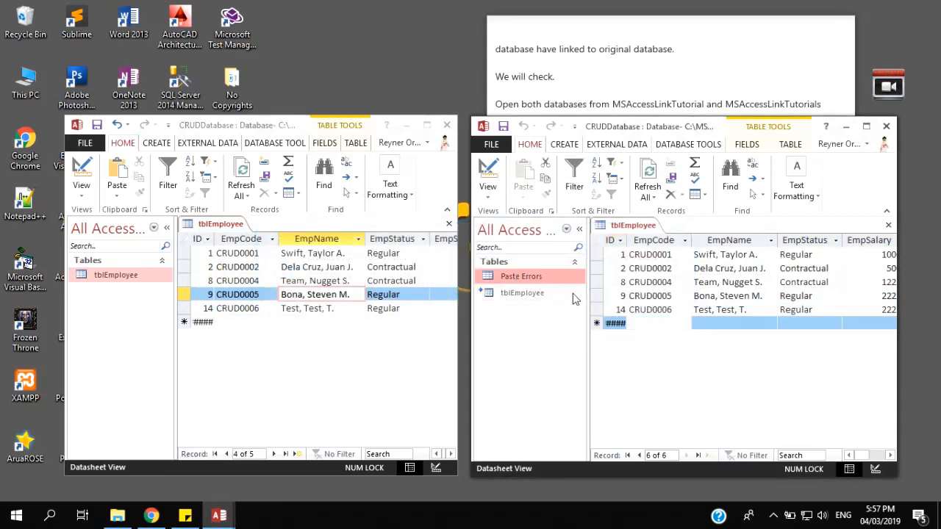
pyautogui.press('Delete')
pyautogui.click(417, 300)
# Step: Add a new record to the linked tblEmployee table with EmpCode CRUD0007 and EmpName "Test, Test, T." copied from the CRUD0006 record
pyautogui.click(689, 295)
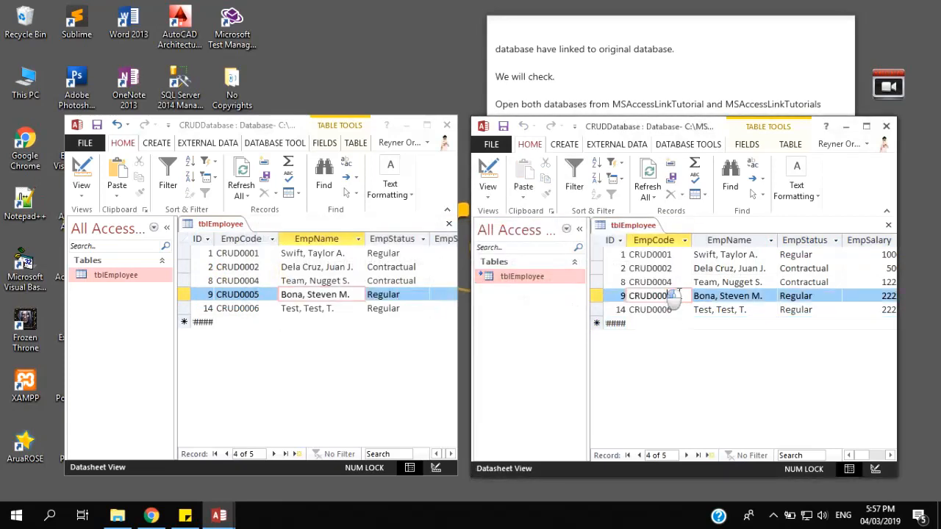
pyautogui.doubleClick(645, 311)
pyautogui.moveTo(646, 314); pyautogui.dragTo(660, 324)
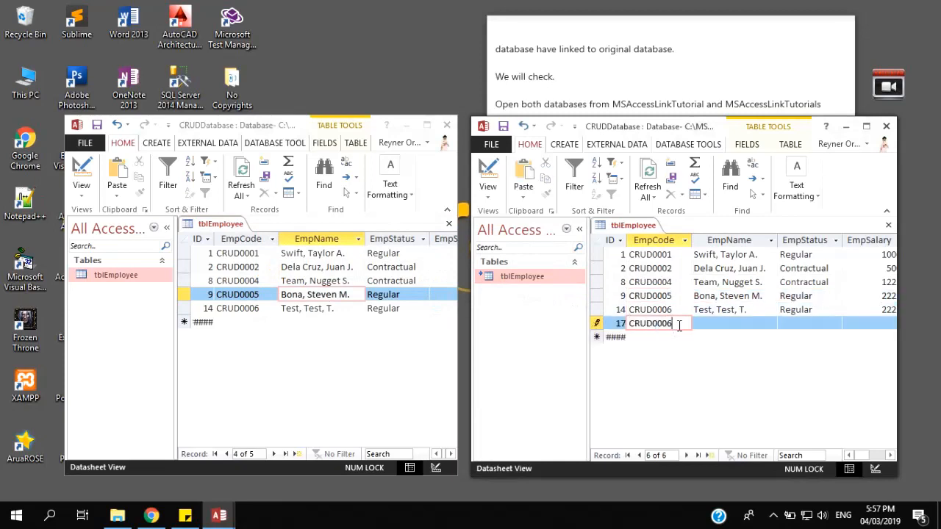
pyautogui.press('BackSpace')
pyautogui.write('7')
pyautogui.moveTo(751, 309); pyautogui.dragTo(678, 313)
pyautogui.hotkey('ctrl', 'c')
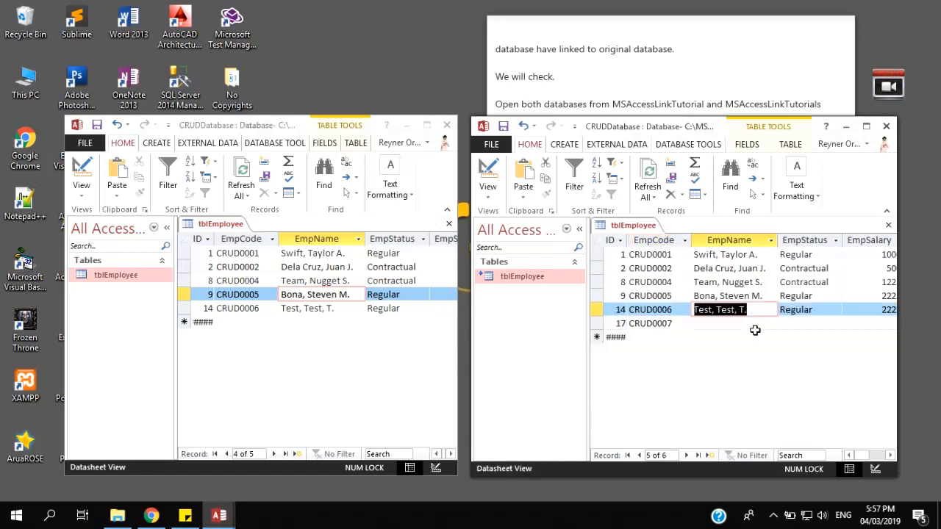
pyautogui.click(740, 322)
pyautogui.hotkey('ctrl', 'v')
# Step: Complete the CRUD0007 record with EmpStatus Regular and EmpSalary 2222, and save the record
pyautogui.doubleClick(798, 311)
pyautogui.hotkey('ctrl', 'c')
pyautogui.click(797, 324)
pyautogui.hotkey('ctrl', 'v')
pyautogui.click(883, 309)
pyautogui.click(864, 313)
pyautogui.doubleClick(864, 309)
pyautogui.doubleClick(850, 324)
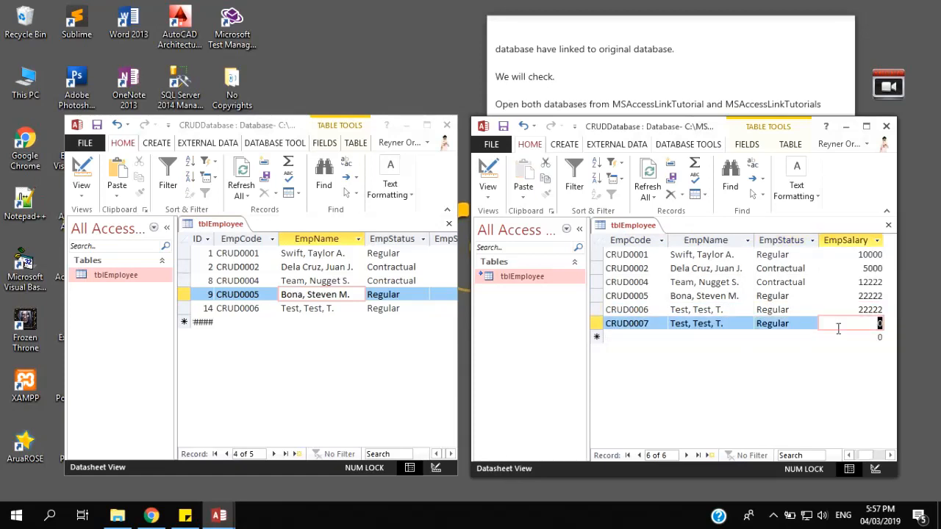
pyautogui.write('2222')
pyautogui.click(855, 337)
pyautogui.click(855, 324)
# Step: Highlight the word "refresh" in the sticky note and refresh the original database's tblEmployee table
pyautogui.click(698, 31)
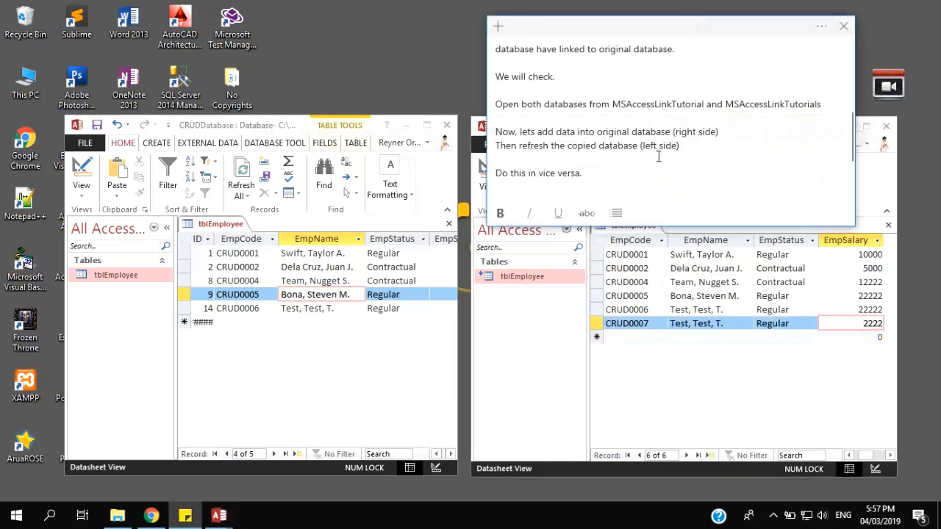
pyautogui.doubleClick(534, 145)
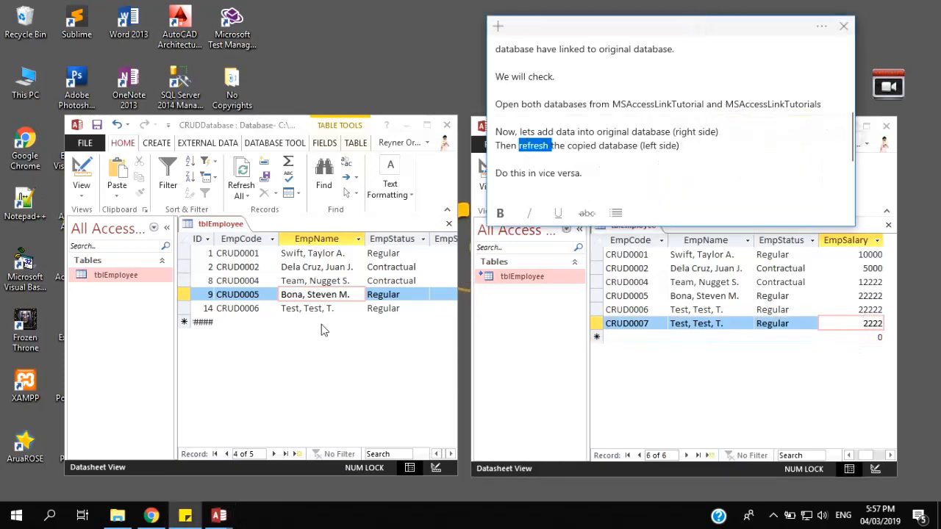
pyautogui.click(313, 295)
pyautogui.click(244, 171)
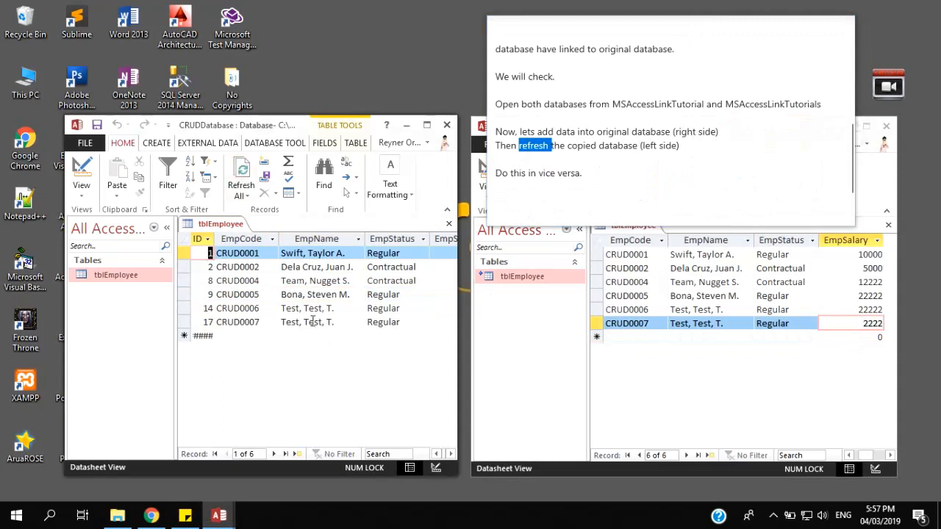
# Step: Select the CRUD0007 record's EmpName in the original database's tblEmployee table and refresh the table again to check the record
pyautogui.click(312, 322)
pyautogui.click(241, 174)
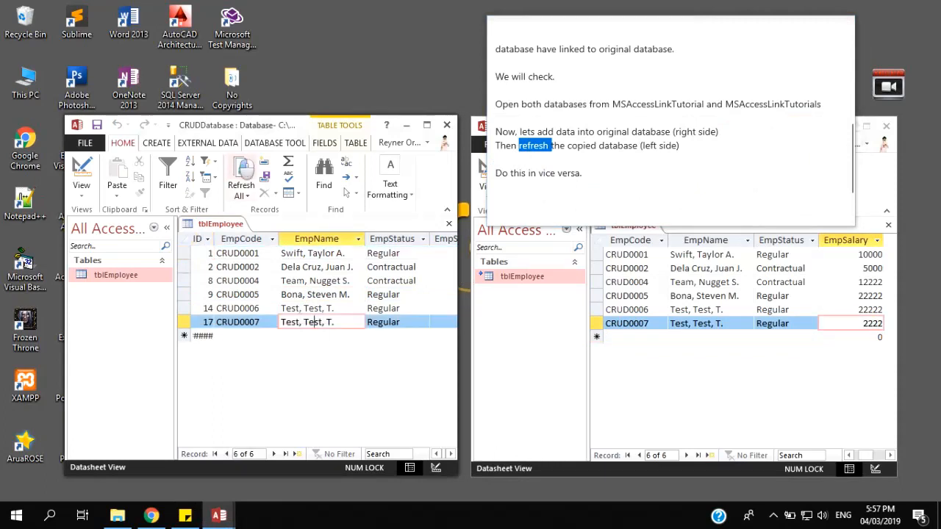
pyautogui.click(317, 323)
# Step: Add the closing lines "Thanks for watching." and "If you find this helpful please don't forget to Subscribe on my channel" to the sticky note
pyautogui.click(596, 175)
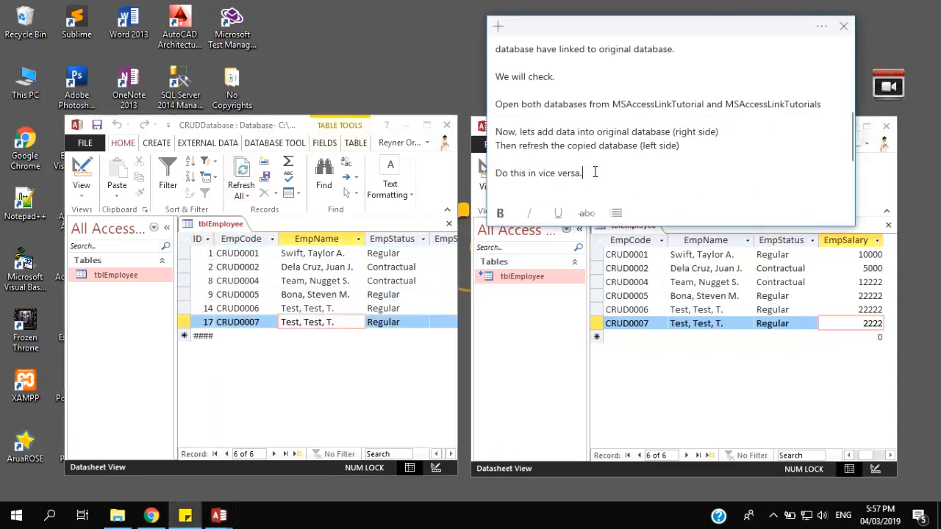
pyautogui.press('Return')
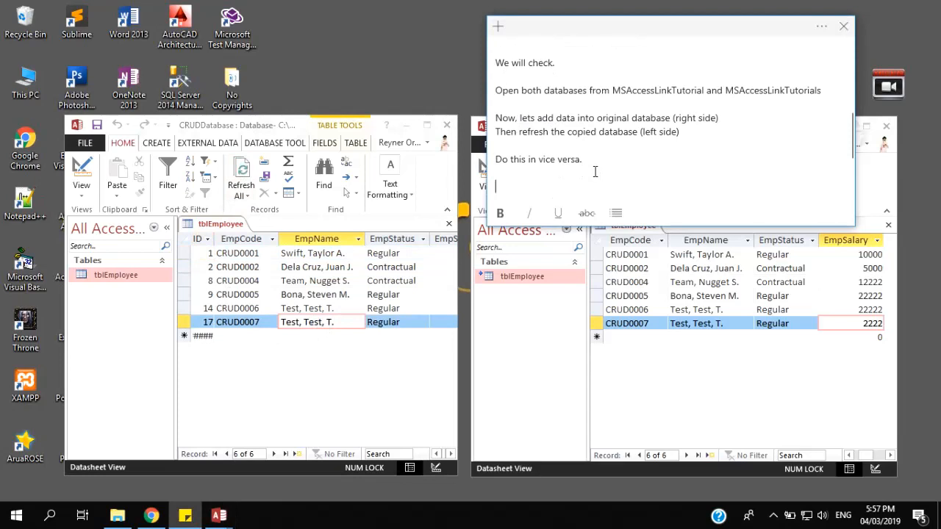
pyautogui.write('Thanks for watching.')
pyautogui.press('Return')
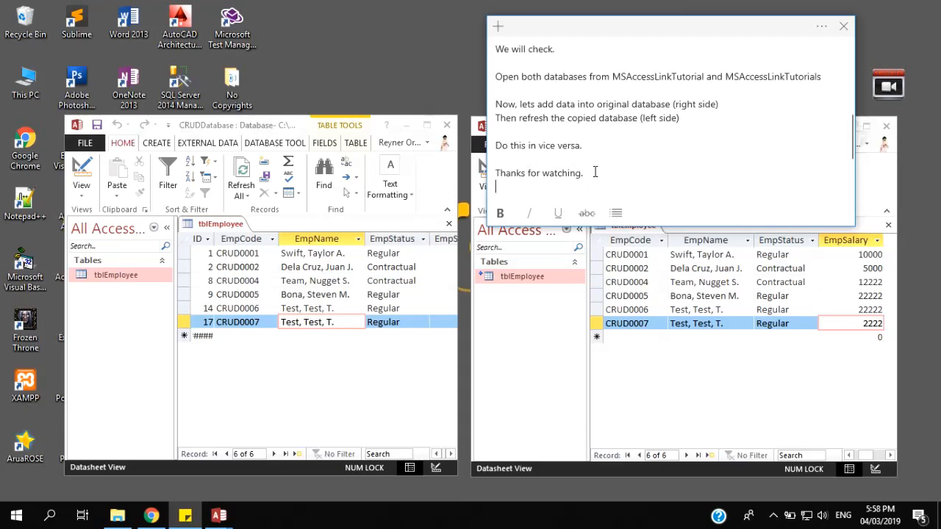
pyautogui.write('If you find this help')
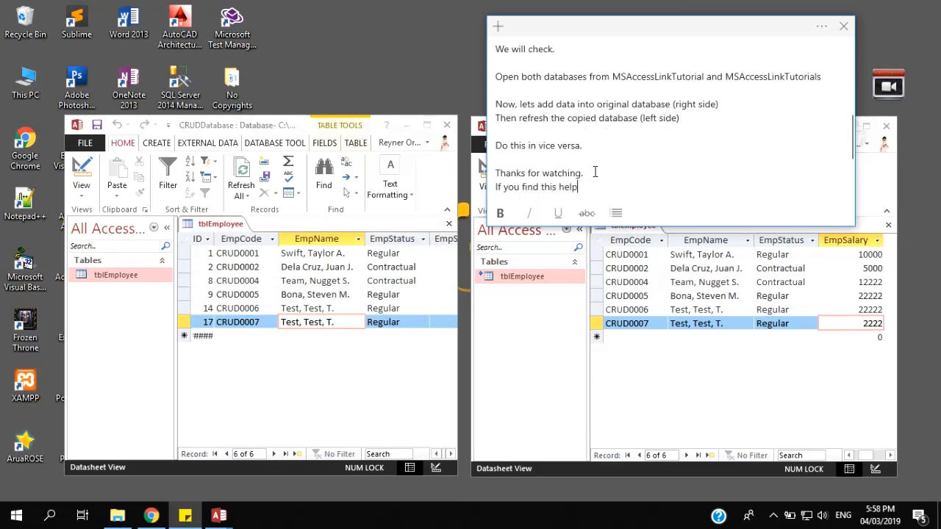
pyautogui.write("ful please don't forget to Subscri")
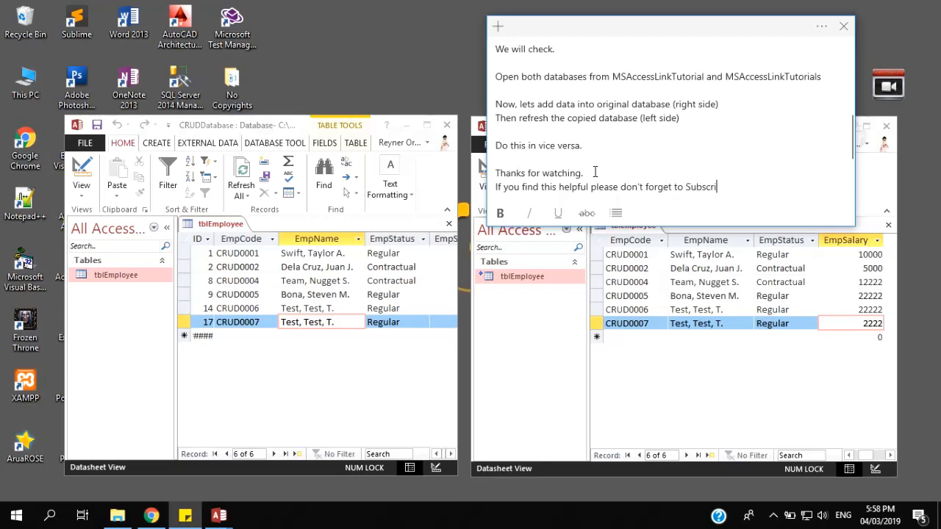
pyautogui.write('be on my channel')
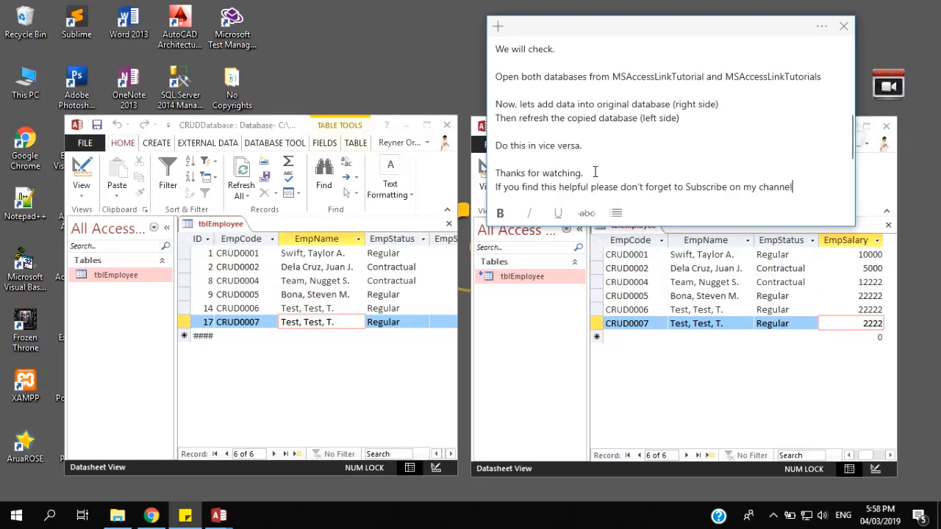